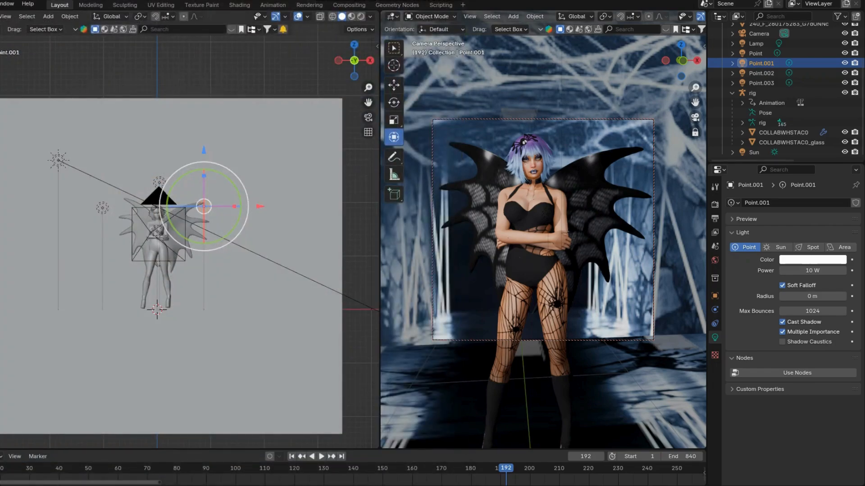
Save a copy of the scene as SPIDERWEB WINGS 2 in the SPIDERWEB WINGS folder
click(0, 4)
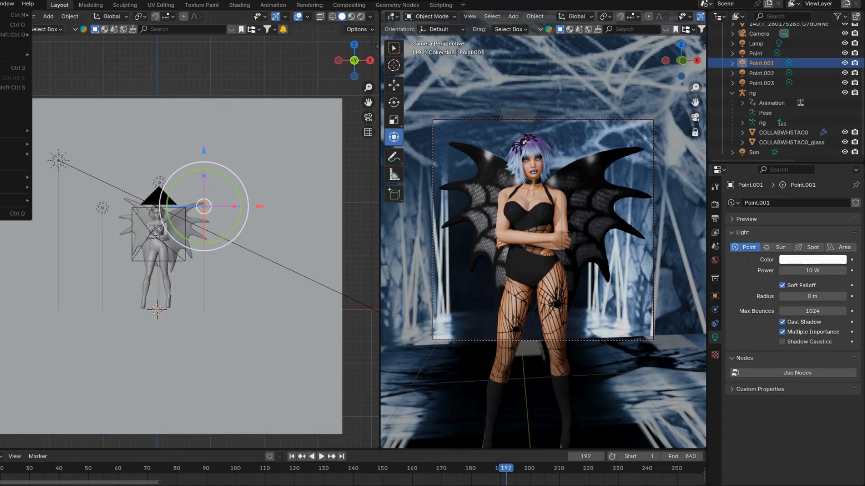
click(13, 88)
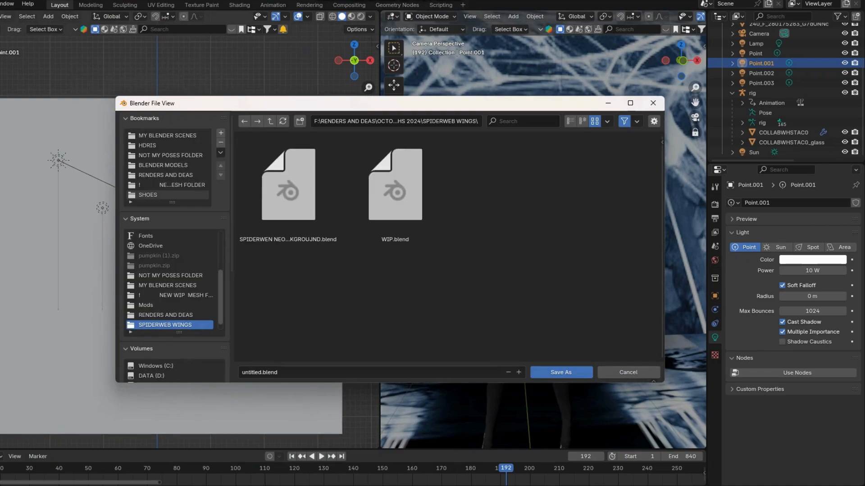
text(S)
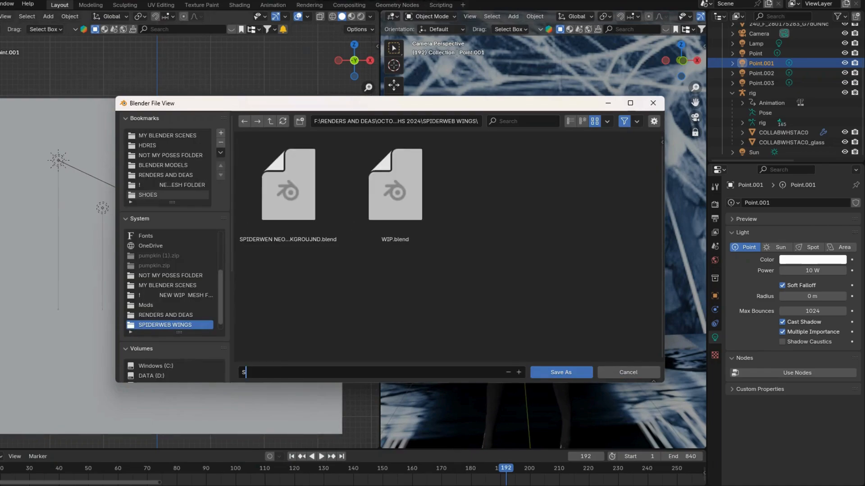
text(WIDERWEB WINGS 2)
key(Return)
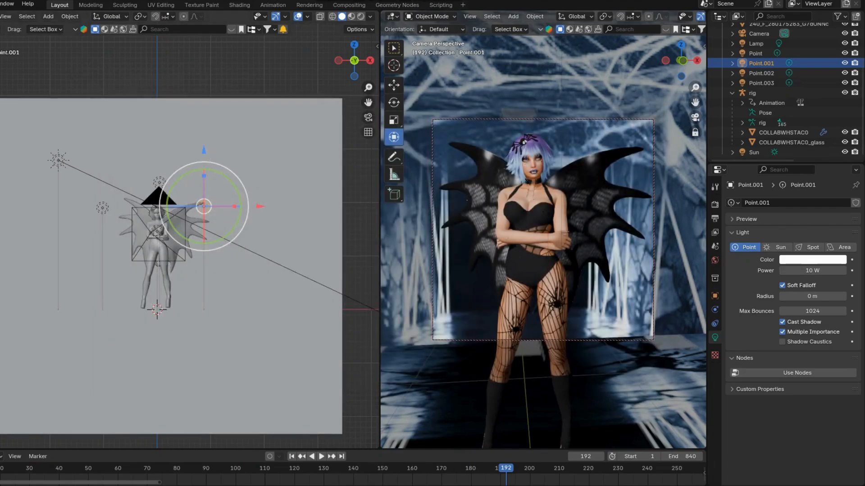
Create a new file from the General template
click(0, 4)
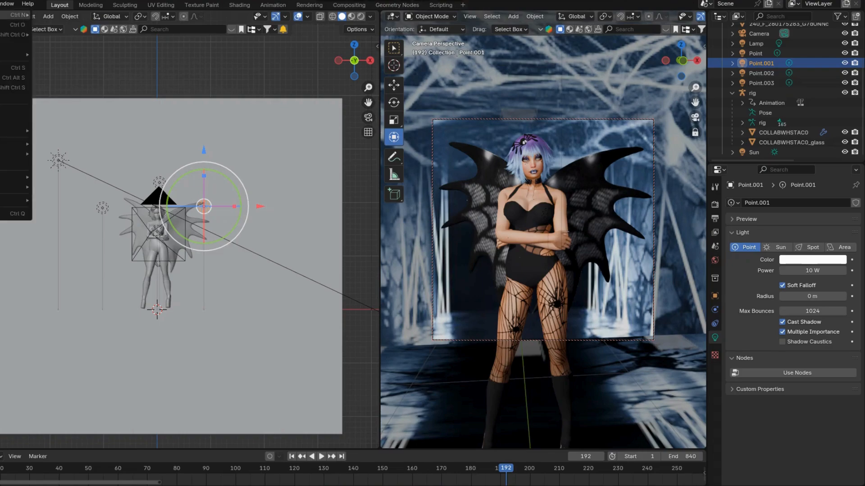
mouse_move(13, 15)
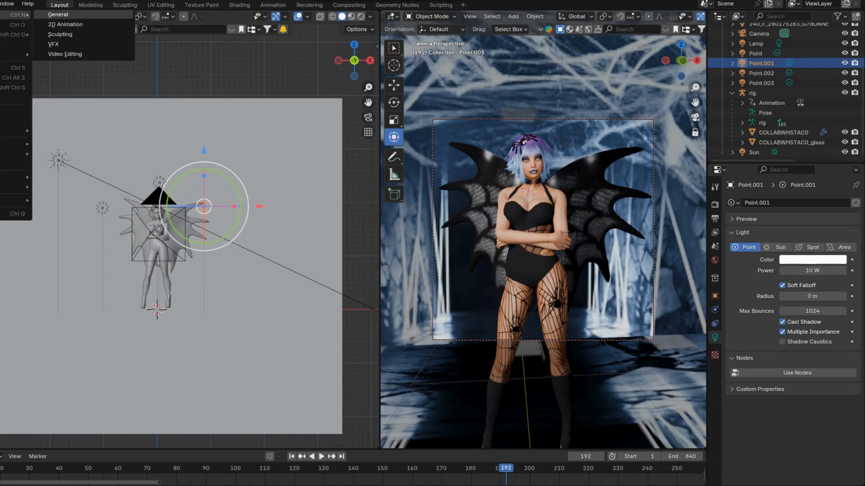
click(58, 15)
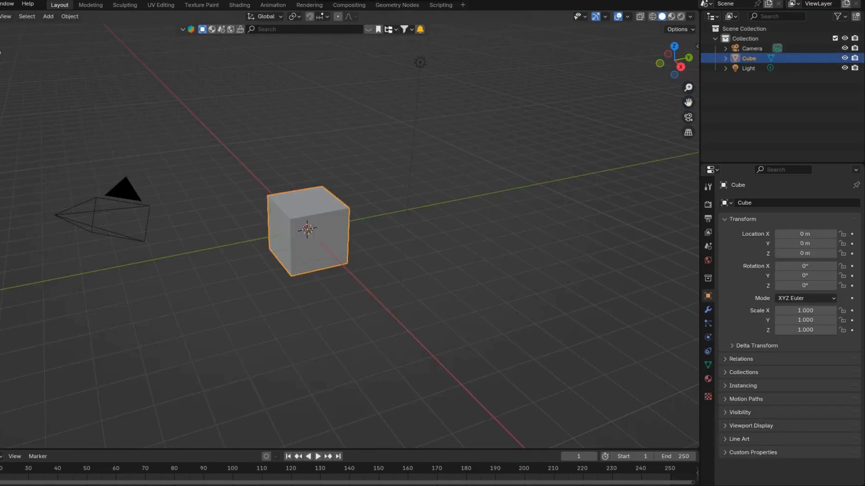
Enable the Move, Rotate and Scale object gizmos, and delete the default camera, cube and light
click(605, 16)
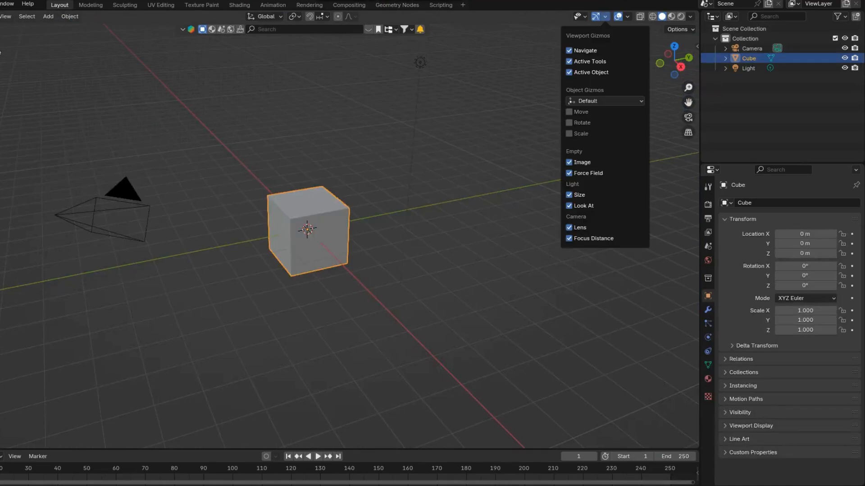
click(569, 112)
click(569, 123)
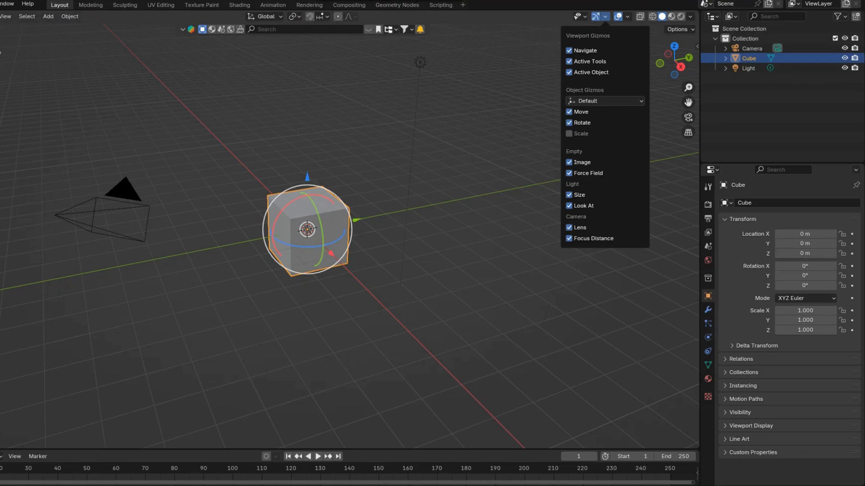
click(569, 133)
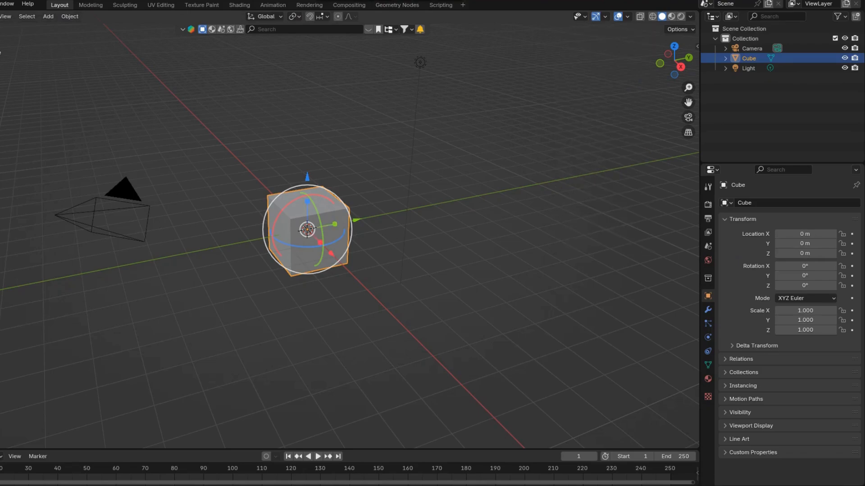
key(a)
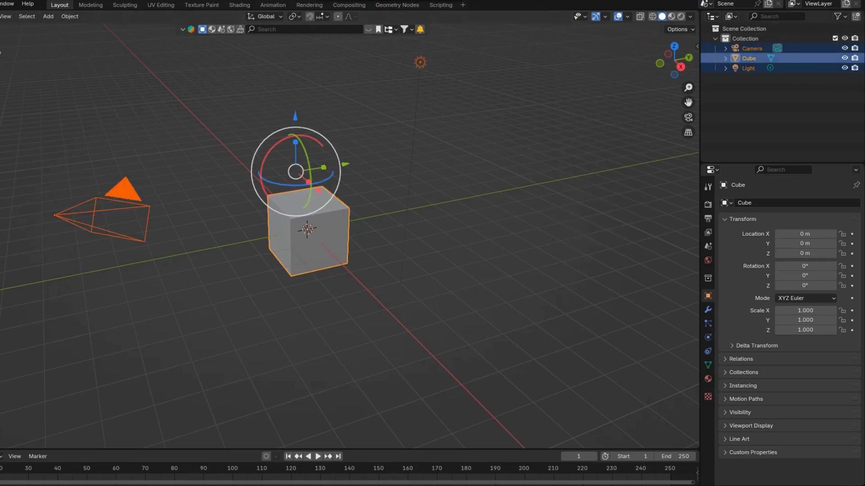
key(Delete)
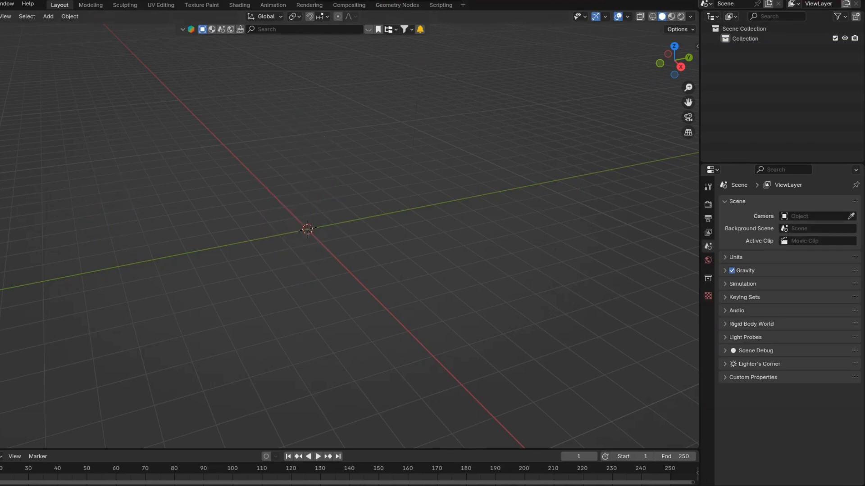
click(1, 4)
mouse_move(16, 143)
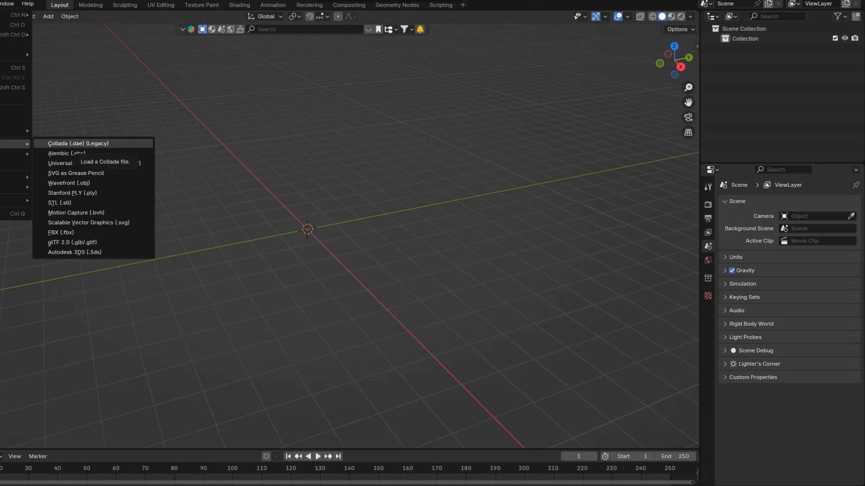
click(76, 144)
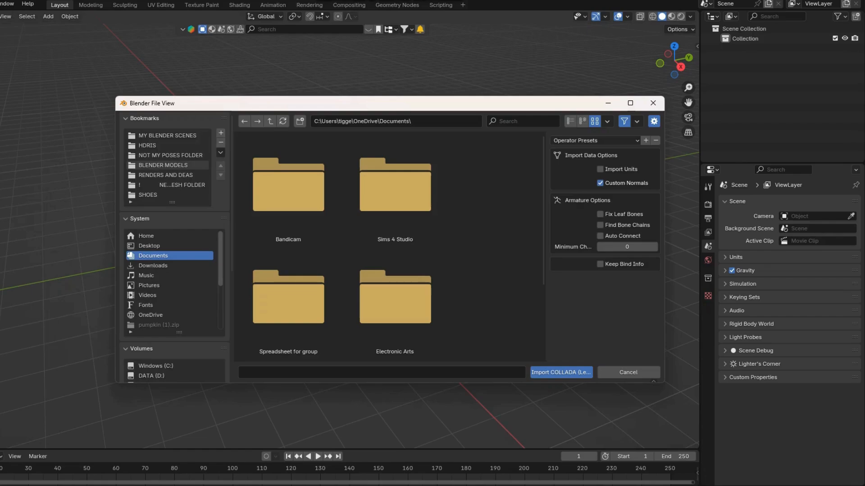
click(163, 165)
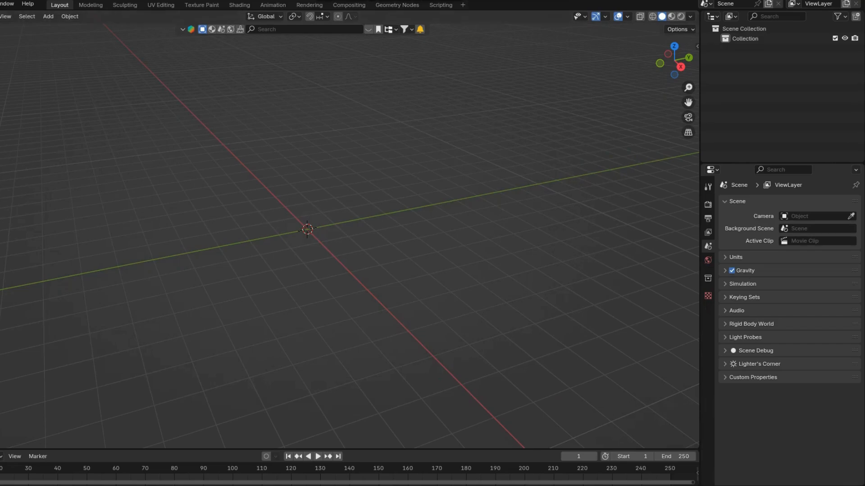
Import the winged character's Collada (.dae) model from the BAT DRESS folder inside OCTOBER MESHS 2024
click(0, 4)
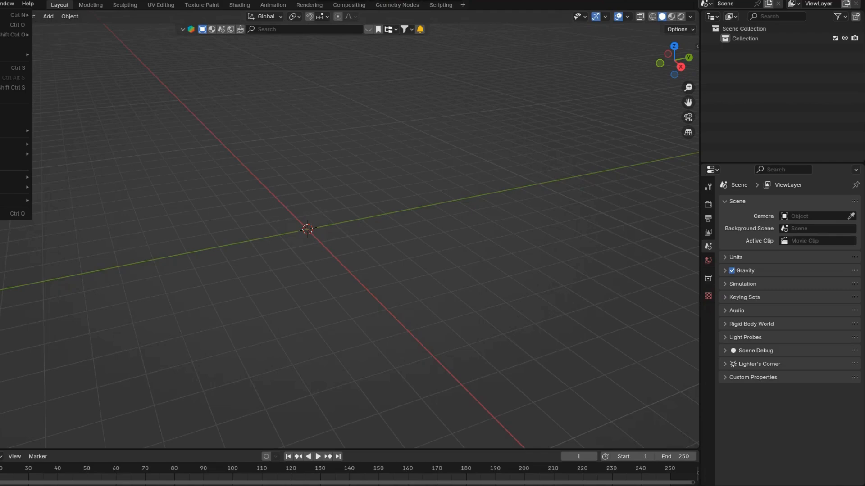
mouse_move(13, 143)
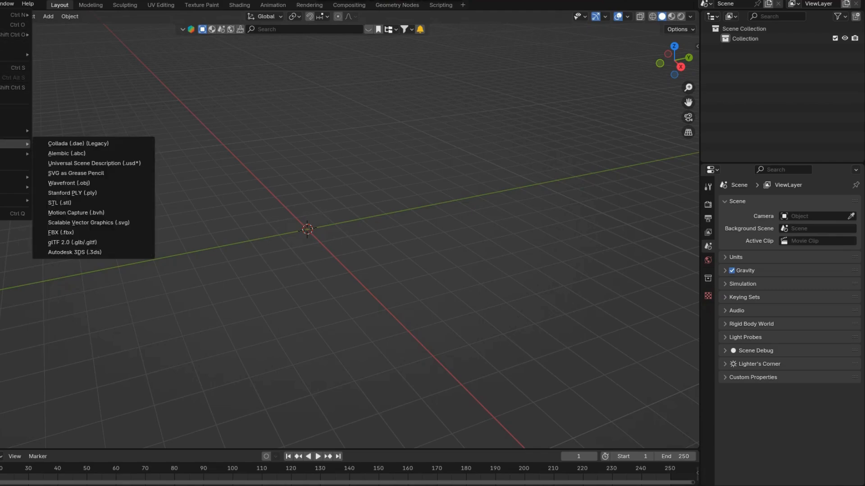
click(78, 144)
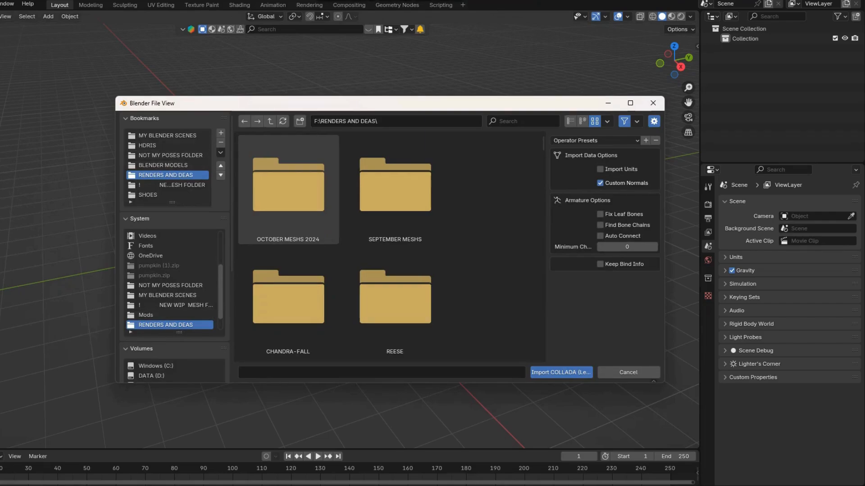
click(288, 190)
click(289, 189)
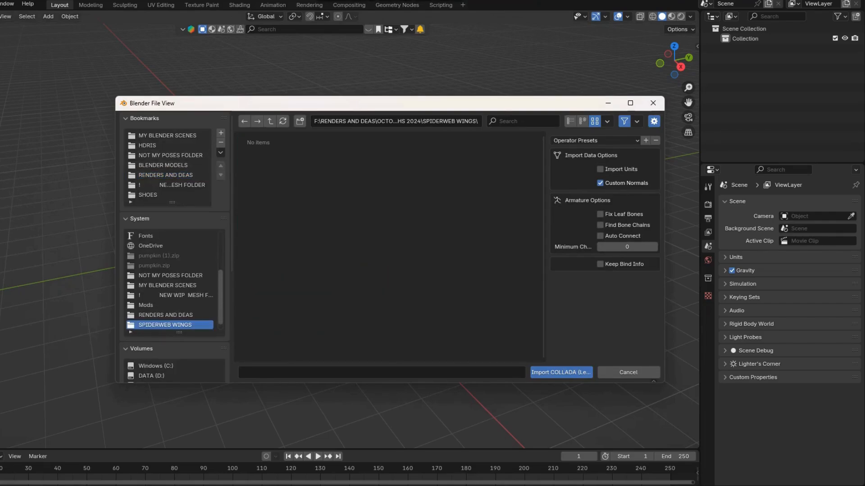
click(244, 122)
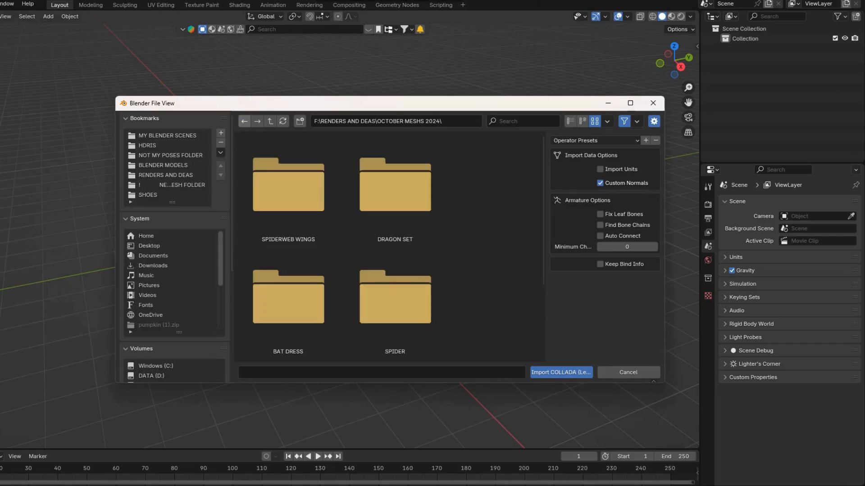
click(395, 189)
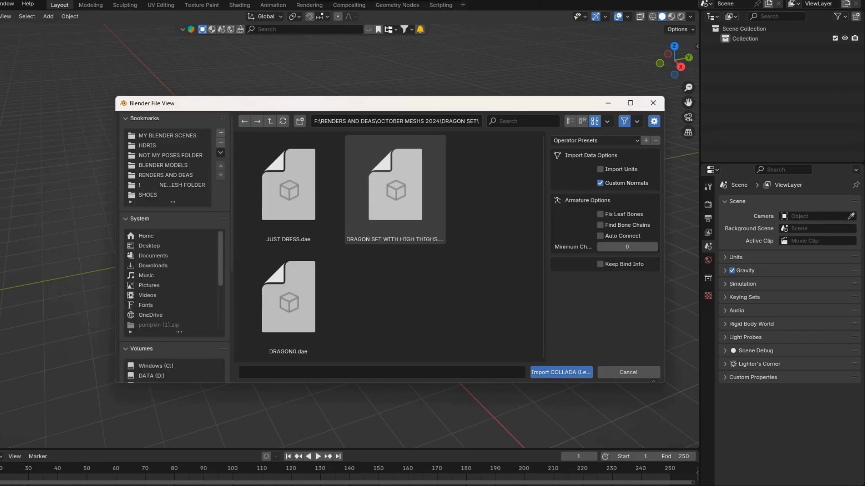
click(244, 122)
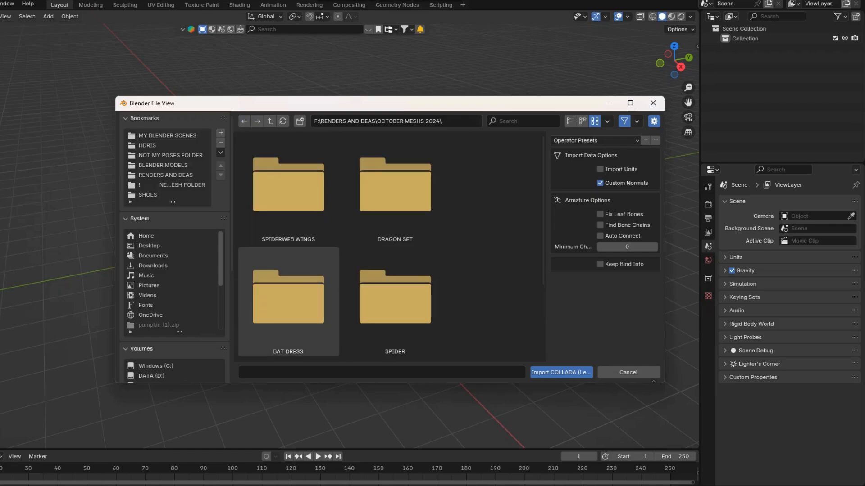
click(289, 297)
double_click(288, 189)
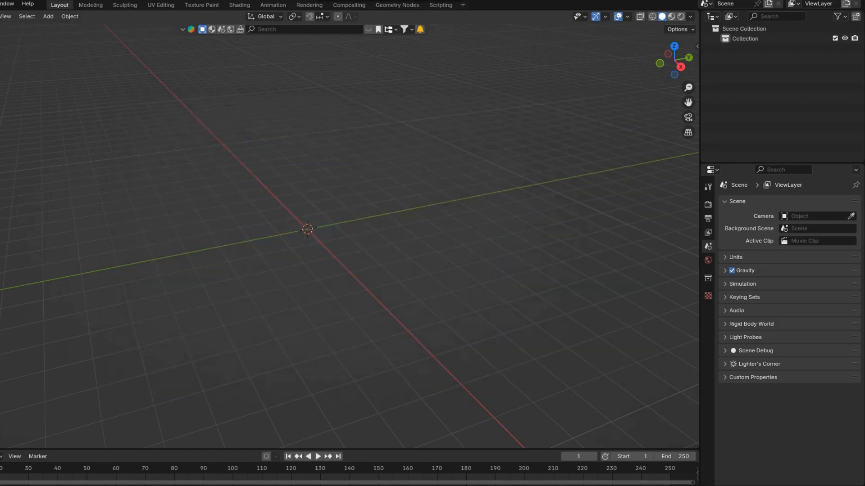
Show the imported winged character from the front, centred in the viewport, with Material Preview shading
key(KP_1)
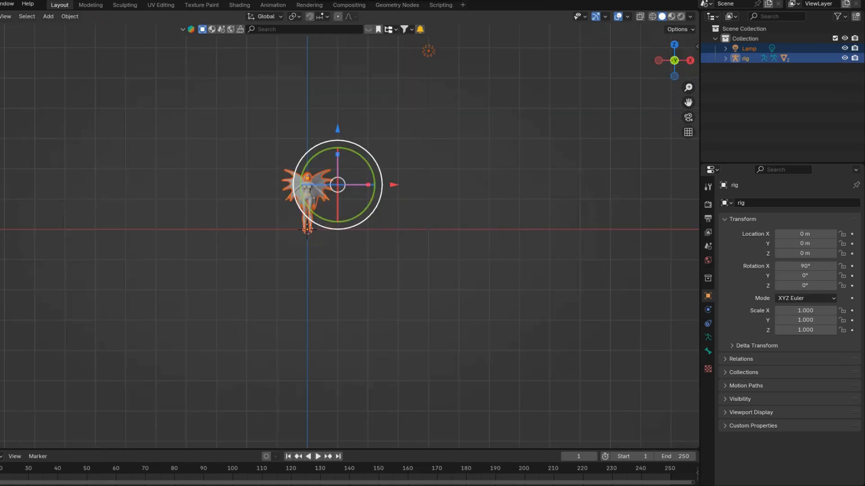
scroll(338, 135, up, 6)
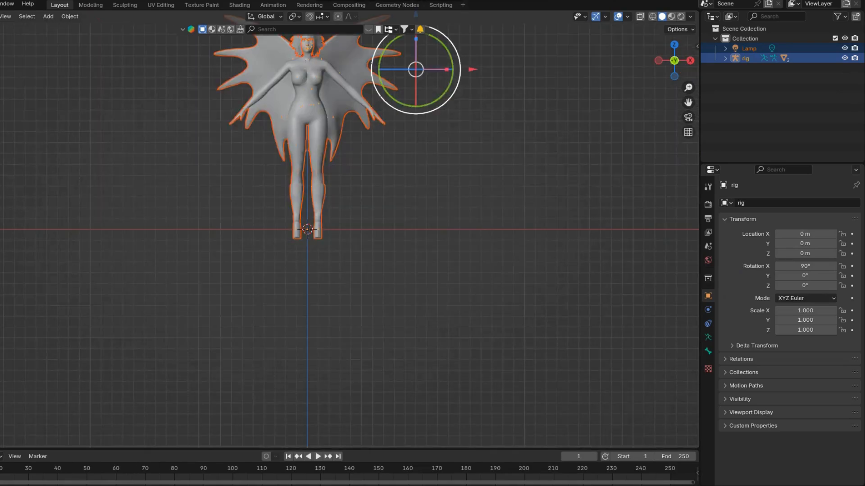
drag(688, 102, 724, 228)
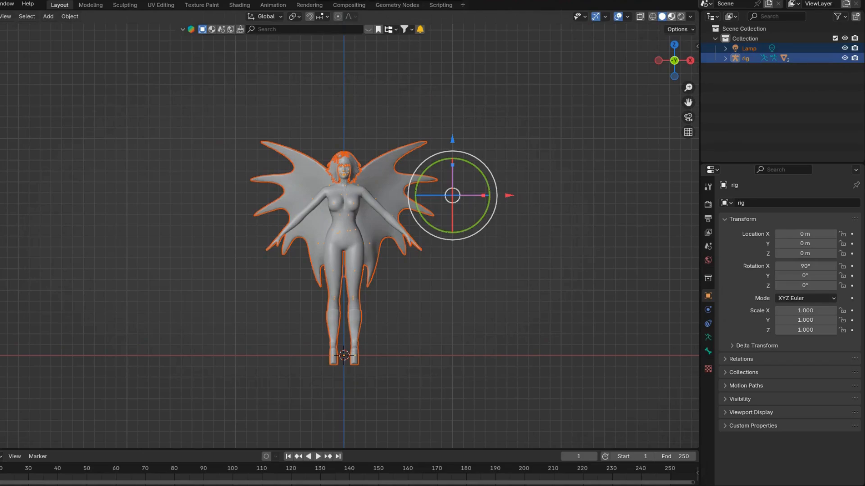
click(671, 16)
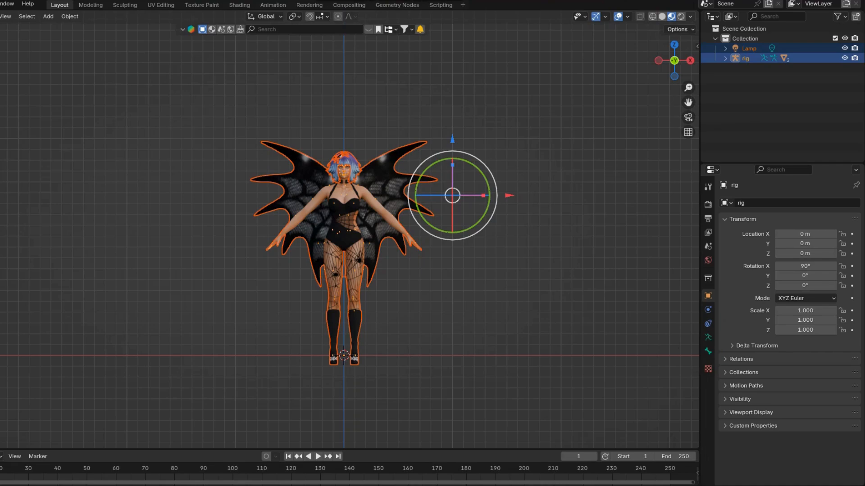
Split the 3D viewport into two side-by-side areas and turn one into a Shader Editor without its sidebar
drag(698, 13, 335, 16)
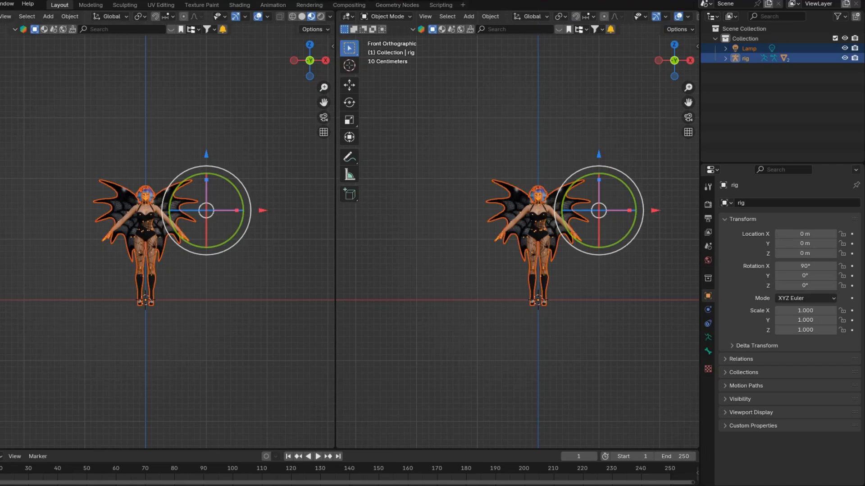
click(0, 17)
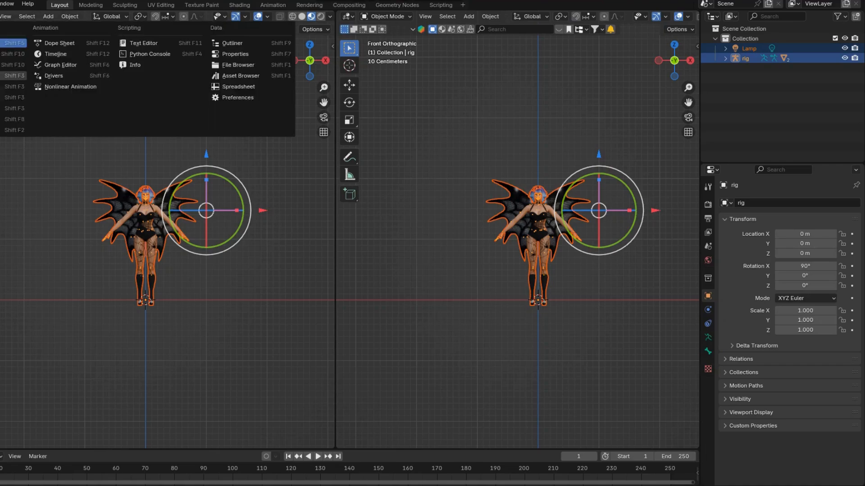
click(1, 108)
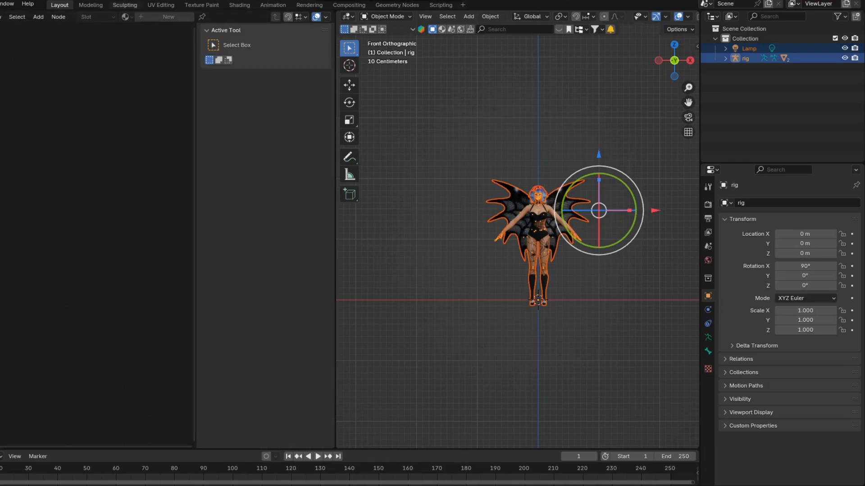
key(n)
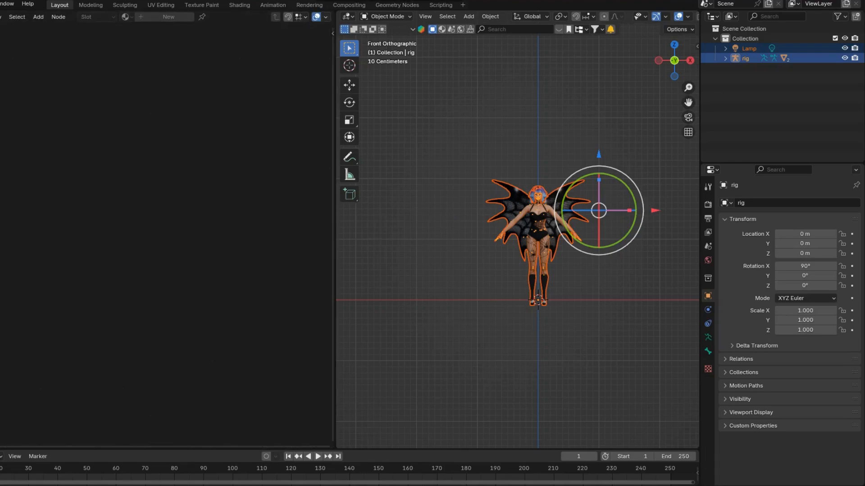
Expand the rig in the outliner and select the COLLABWHSTAC0 mesh to bring its Material_001 nodes into the Shader Editor
click(725, 59)
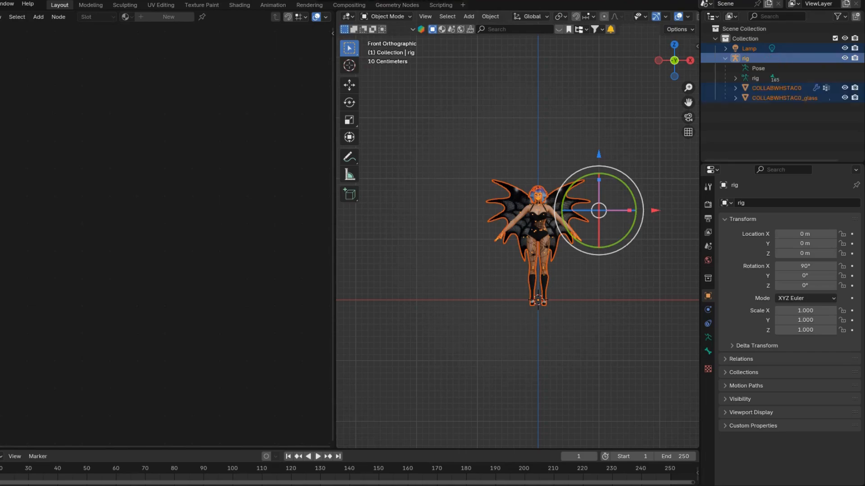
click(775, 89)
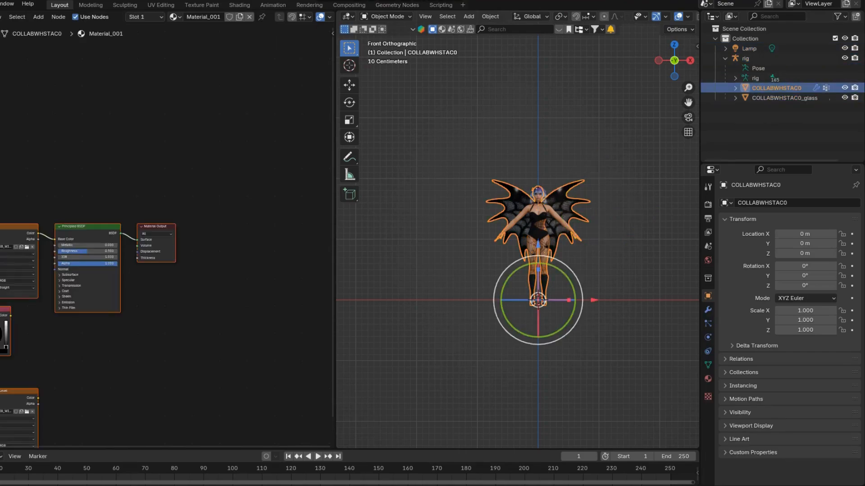
scroll(125, 235, up, 3)
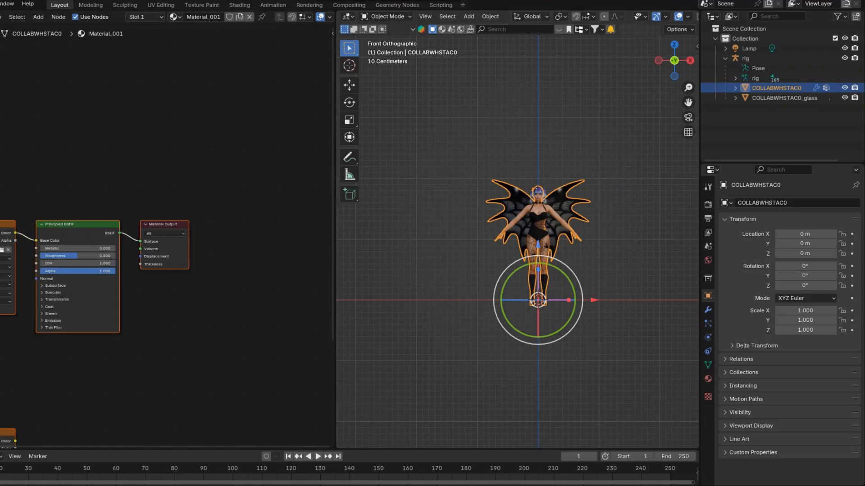
drag(332, 217, 332, 281)
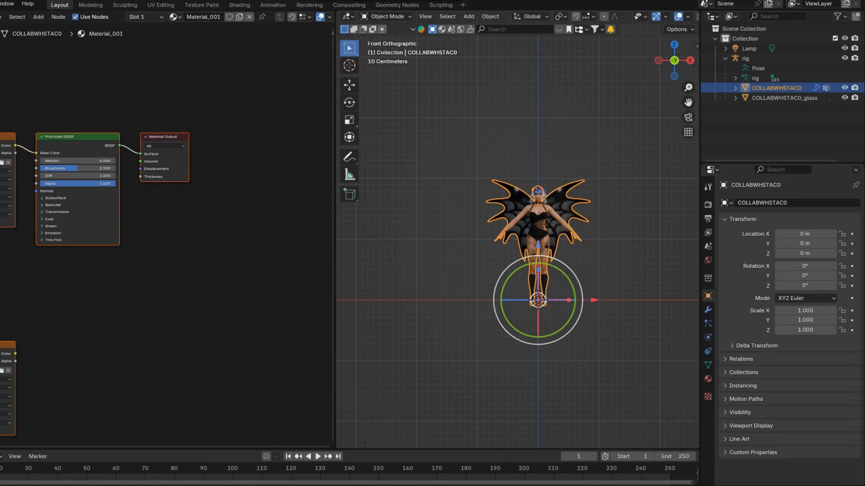
Connect the lower image texture's Color output to the Principled BSDF's Specular Tint input in Material_001
scroll(127, 234, up, 2)
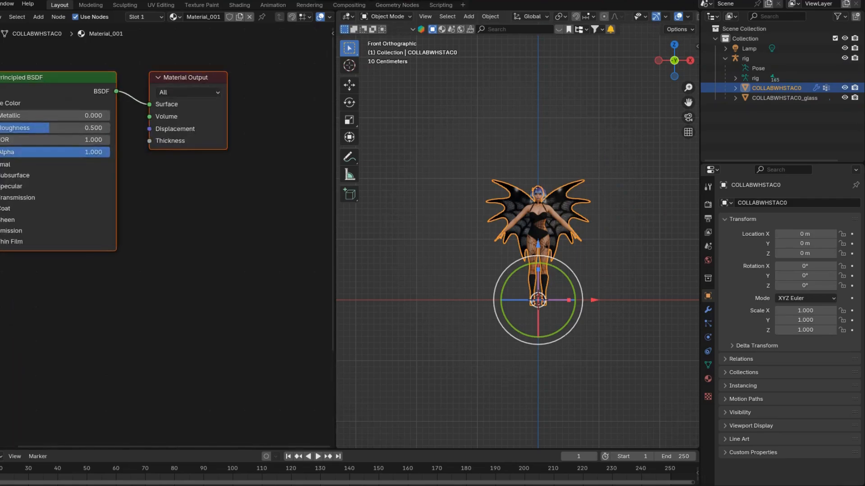
click(2, 186)
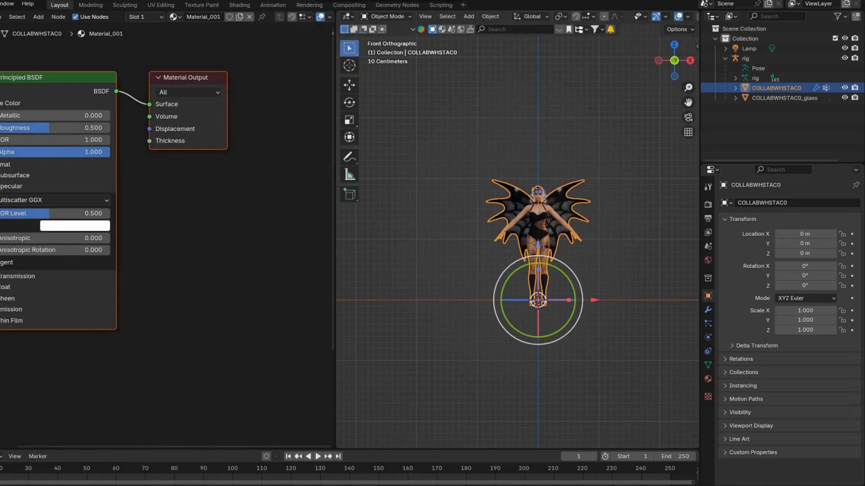
drag(180, 446, 110, 446)
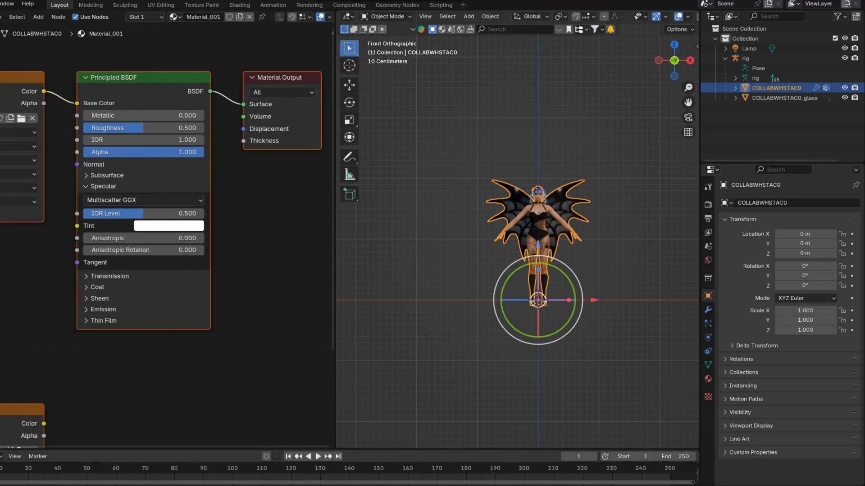
drag(44, 424, 77, 226)
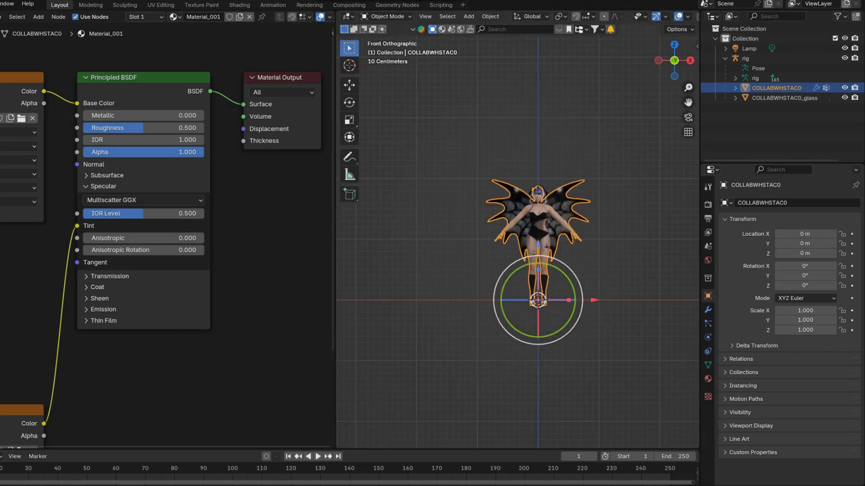
Insert a Mix Shader before Material_001's output, with the Principled BSDF in its second Shader input and the base texture's Alpha driving Fac
key(shift+a)
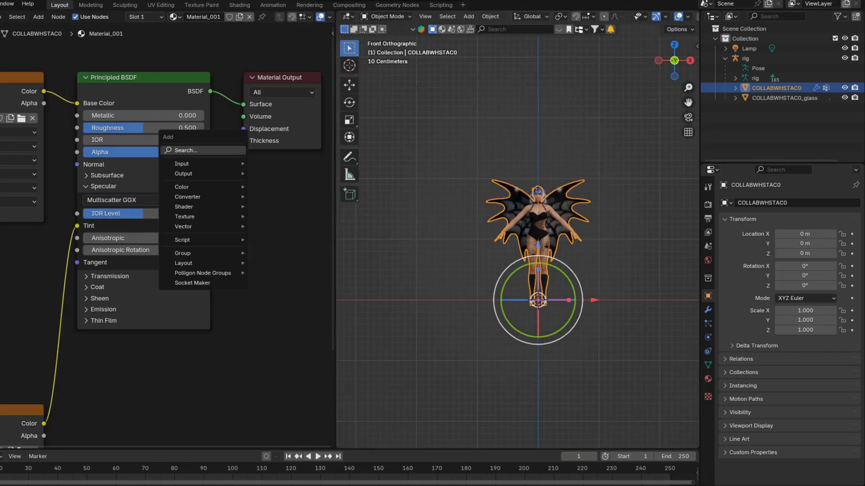
mouse_move(203, 207)
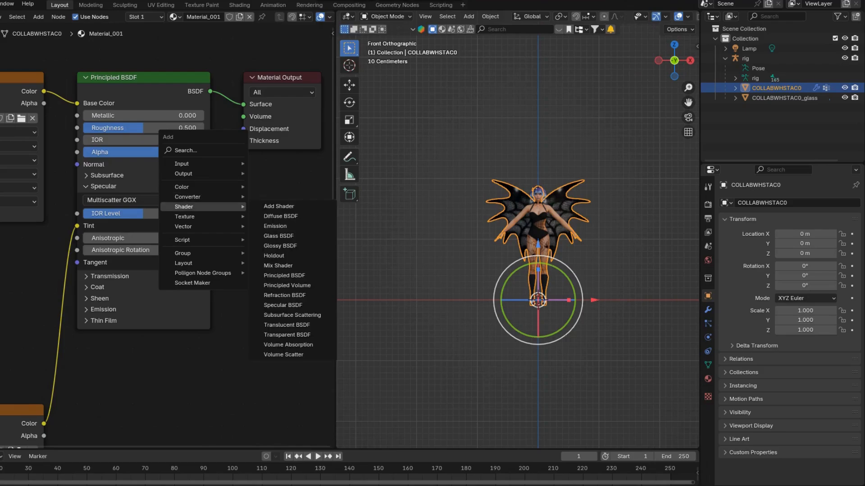
click(278, 265)
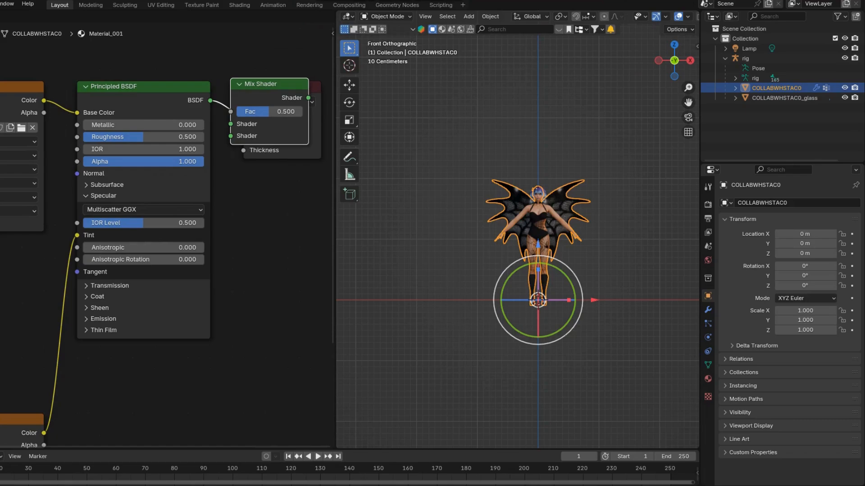
click(231, 79)
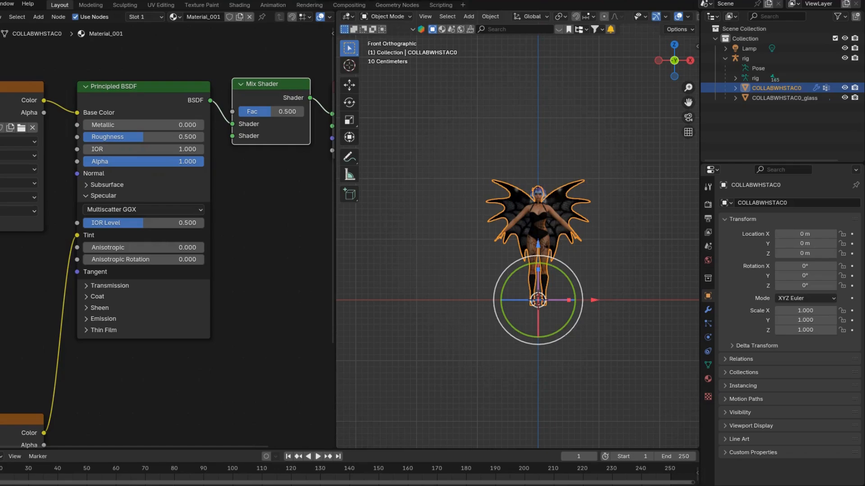
drag(232, 124, 232, 136)
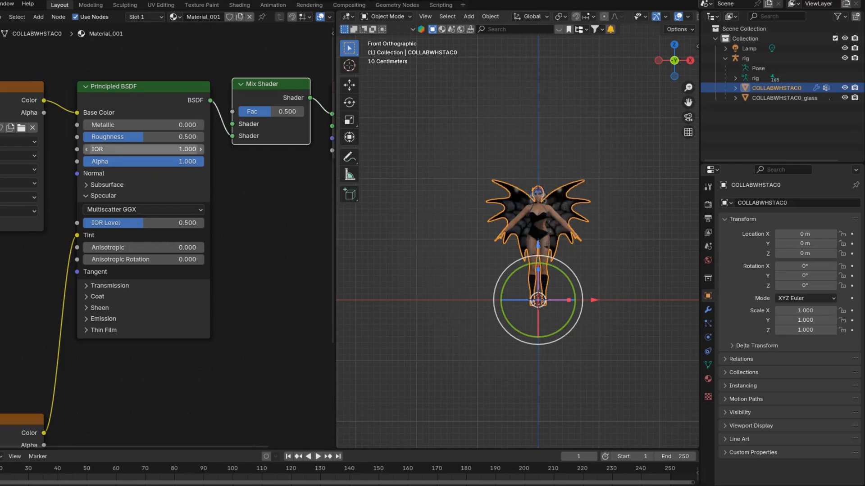
drag(44, 112, 233, 111)
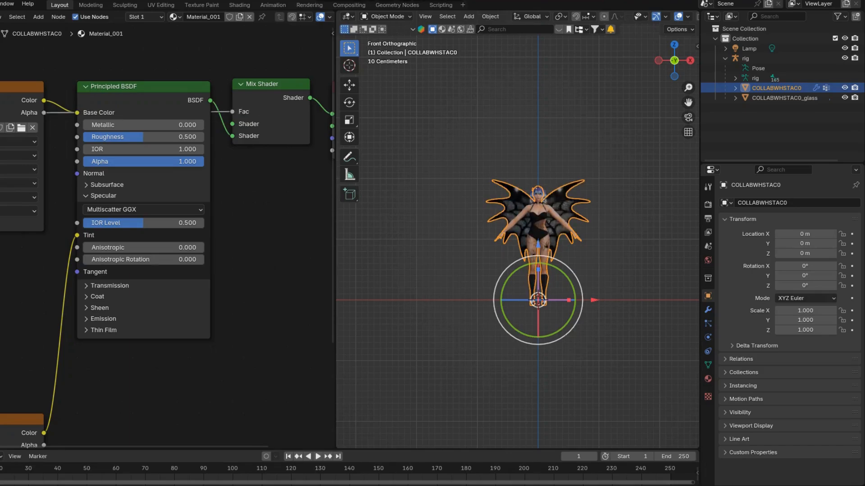
Add a Transparent BSDF above the Principled BSDF in Material_001 and connect it to the Mix Shader's first Shader input
key(shift+a)
mouse_move(173, 82)
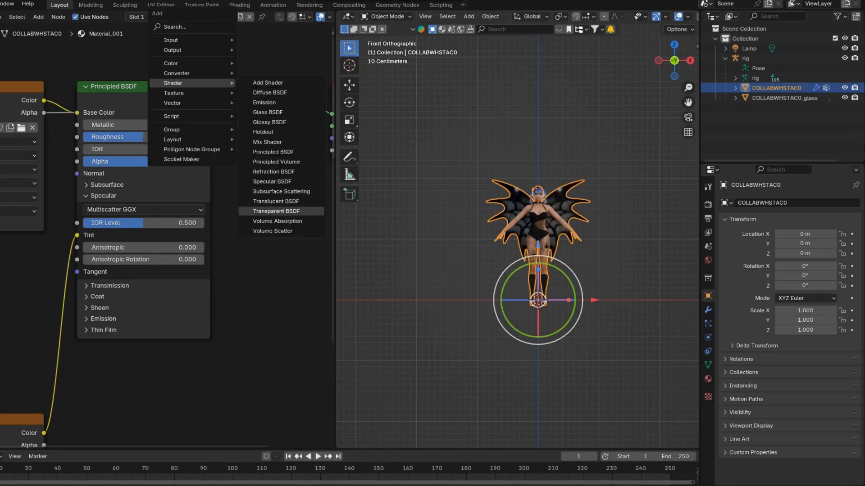
click(276, 212)
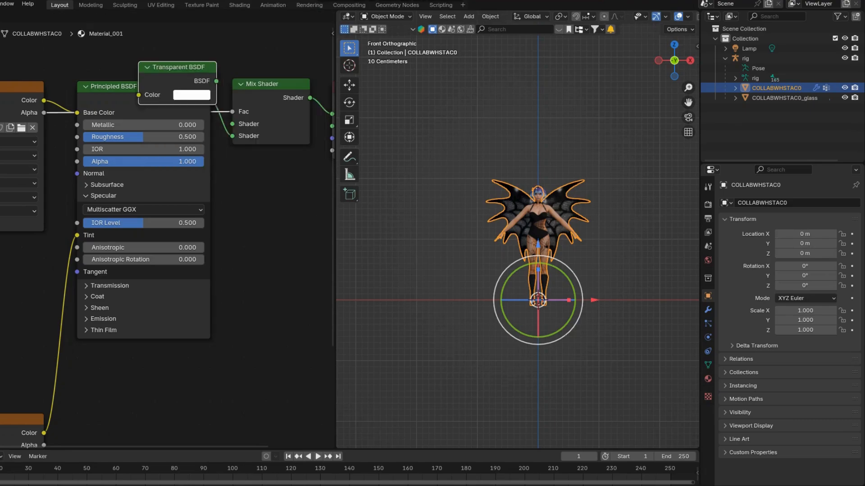
click(103, 38)
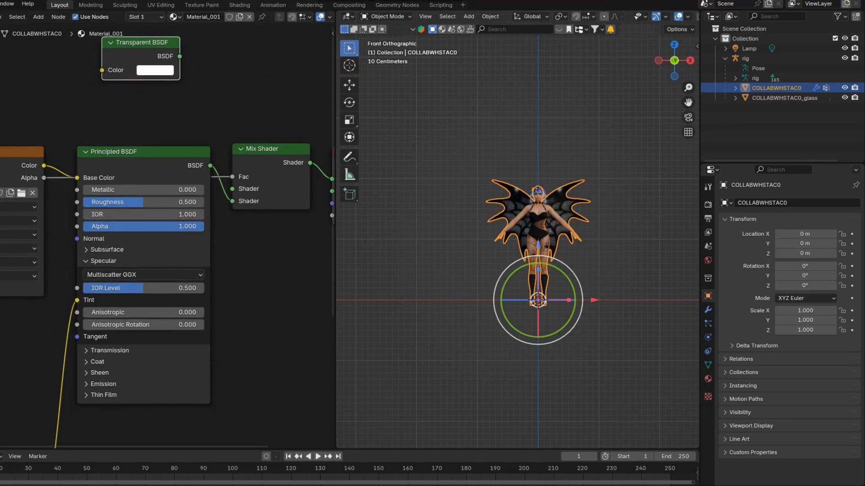
drag(135, 42, 232, 188)
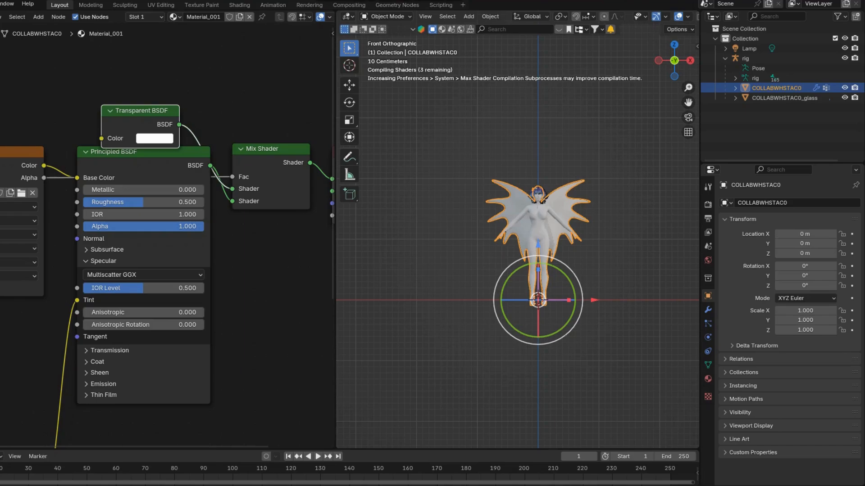
Select the COLLABWHSTAC0_glass mesh and connect Material_002's lower image texture Color to the Principled BSDF's Specular Tint
click(783, 98)
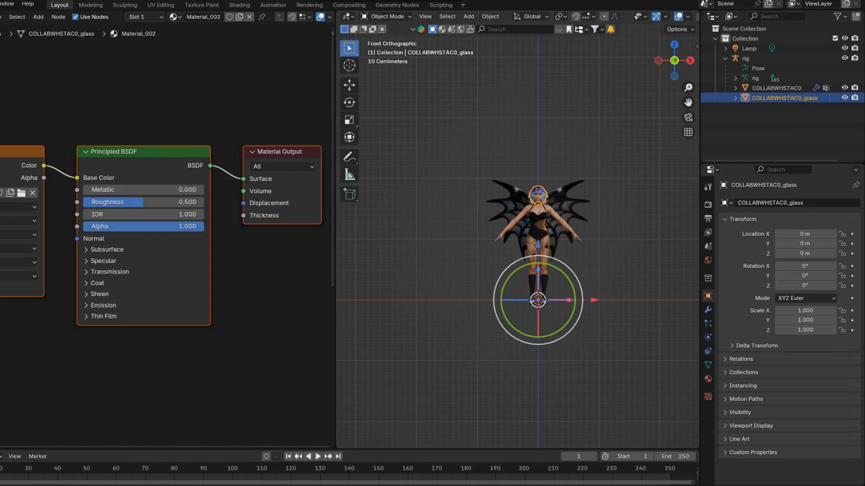
drag(332, 180, 331, 280)
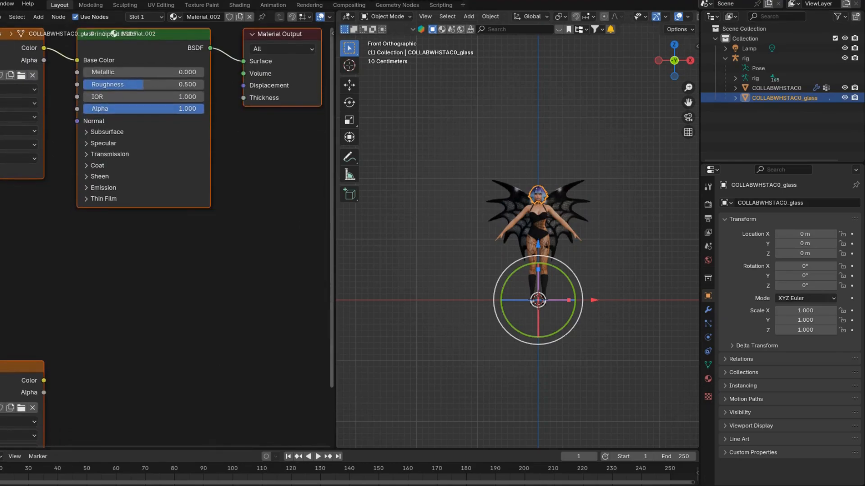
click(103, 143)
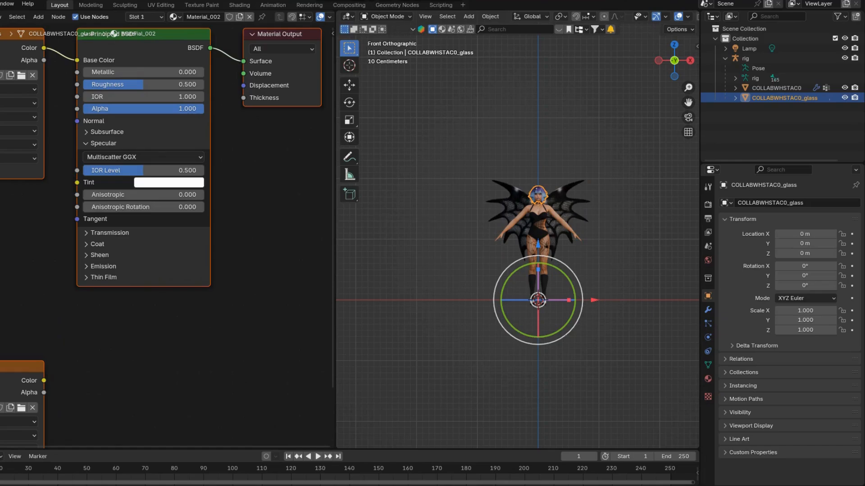
drag(44, 381, 77, 182)
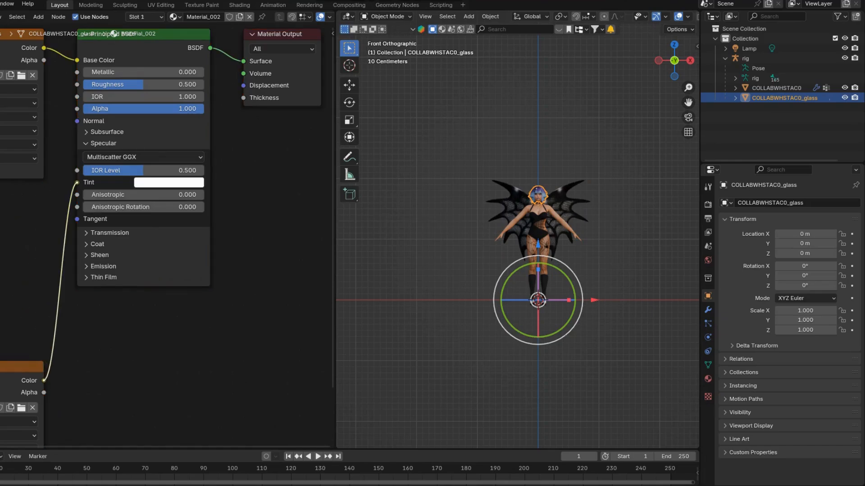
Insert a Mix Shader before Material_002's output, with the Principled BSDF in its second Shader input and the base texture's Alpha driving Fac
key(shift+a)
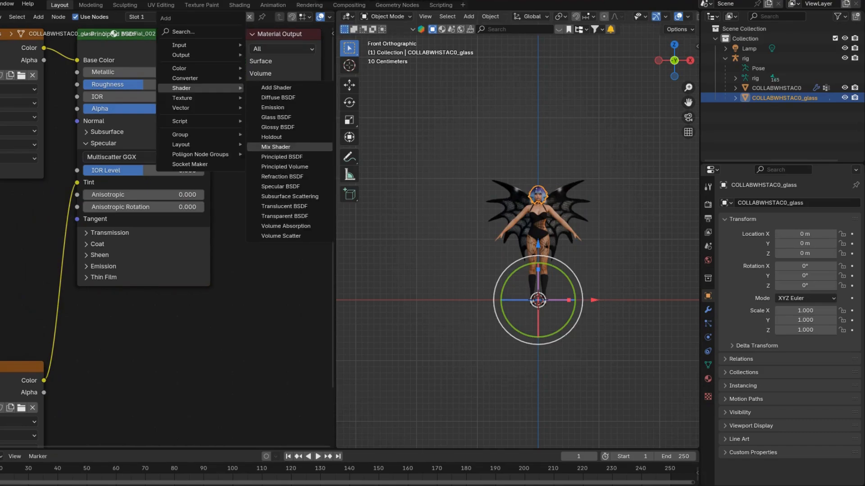
click(275, 147)
click(233, 44)
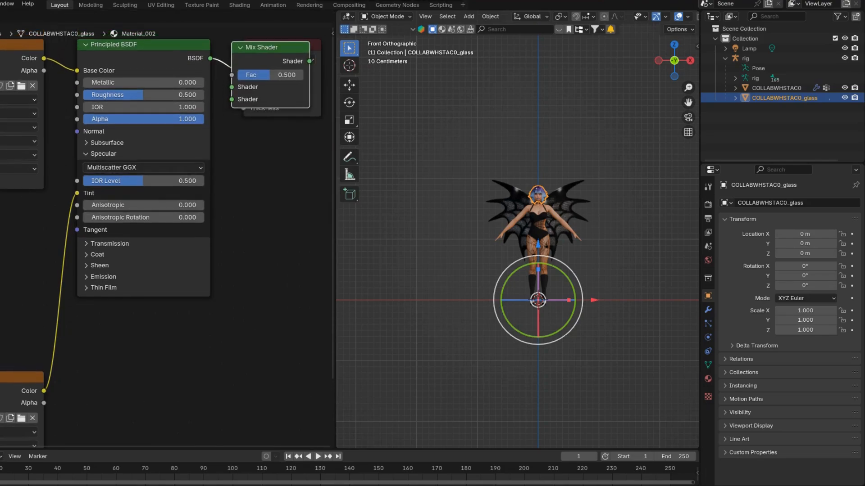
click(237, 47)
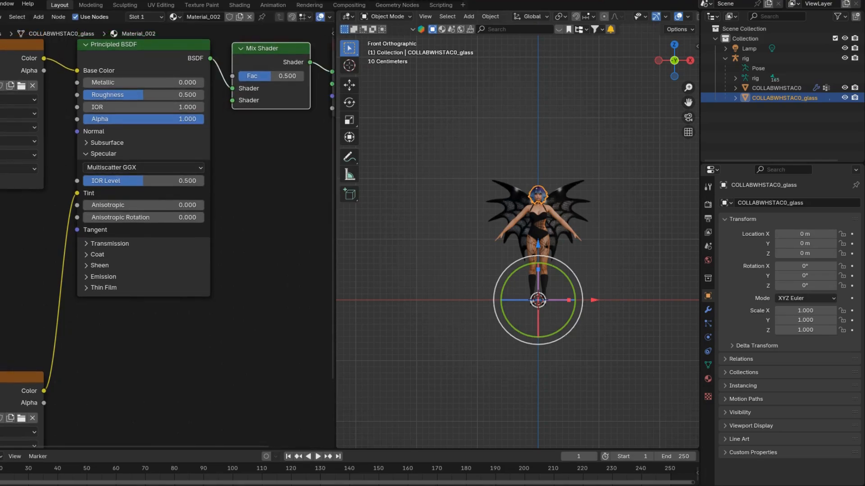
drag(232, 88, 233, 101)
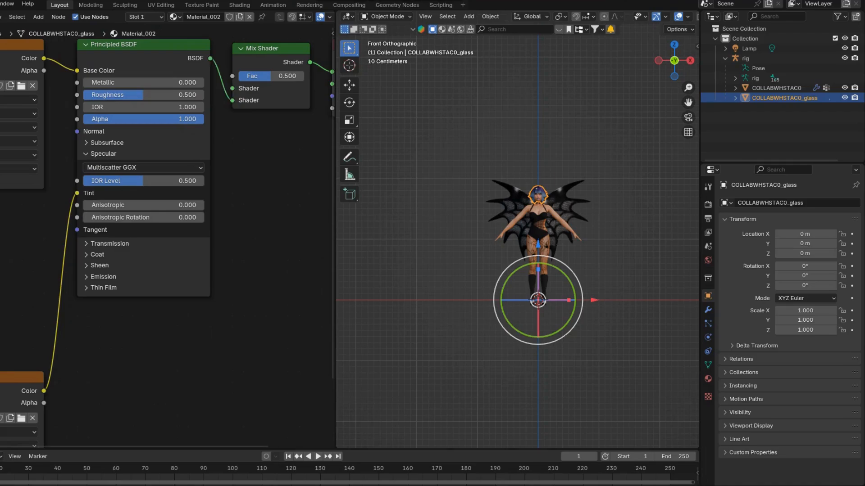
drag(44, 70, 233, 75)
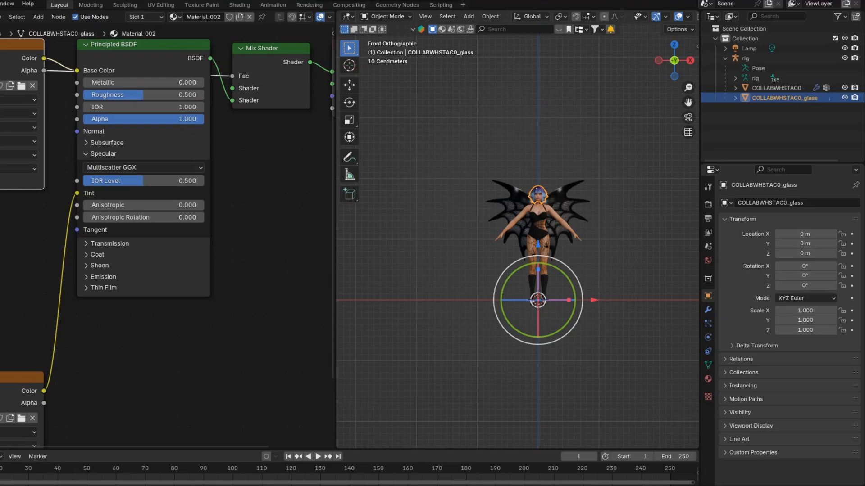
Add a Transparent BSDF above the Principled BSDF in Material_002 and connect it to the Mix Shader's first Shader input
key(shift+a)
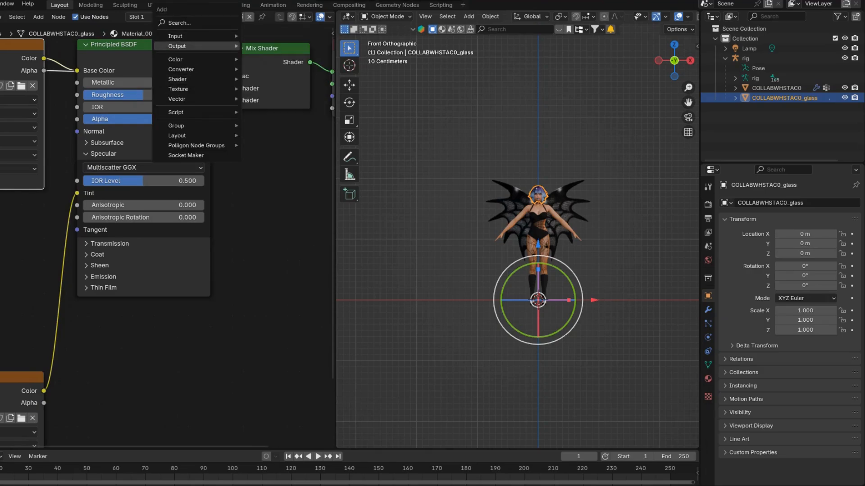
mouse_move(197, 79)
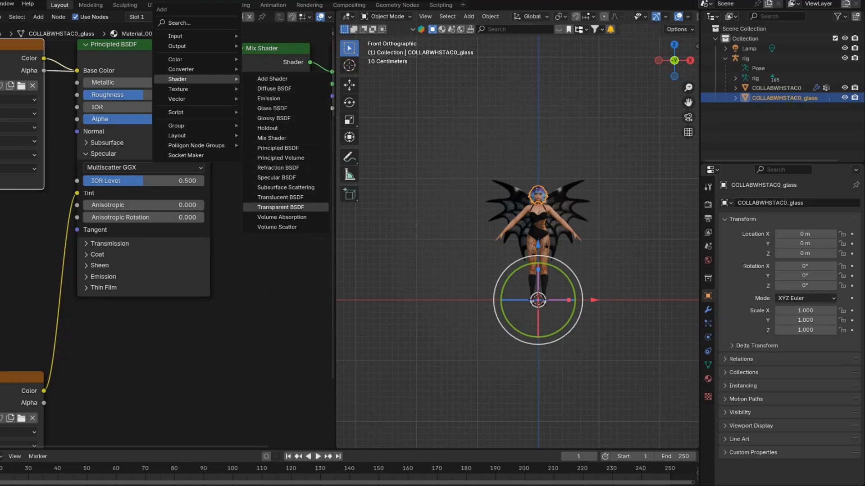
click(281, 207)
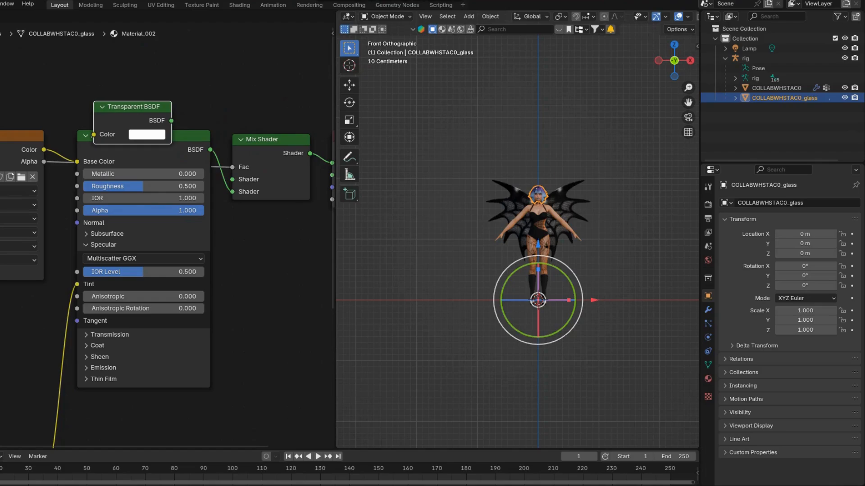
click(96, 104)
drag(172, 120, 232, 179)
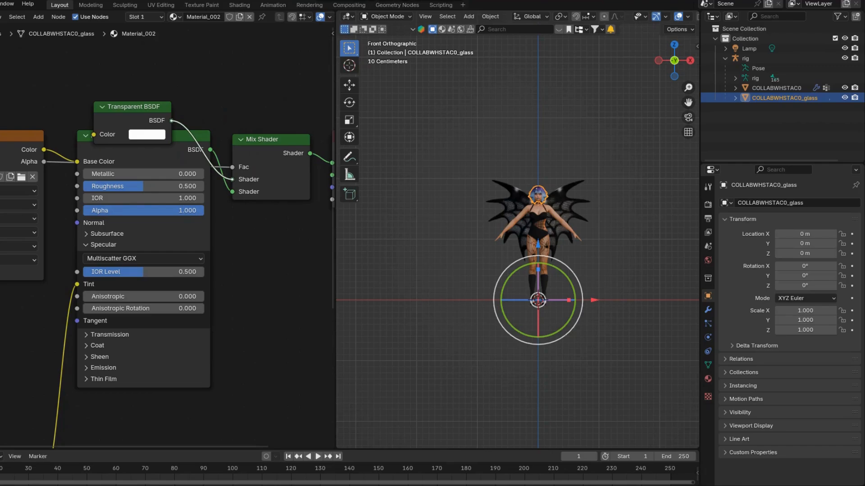
drag(232, 179, 232, 180)
Show Material_002's material properties, deselect everything, and examine the character's hair, face, outfit and wings up close and at full length
click(708, 379)
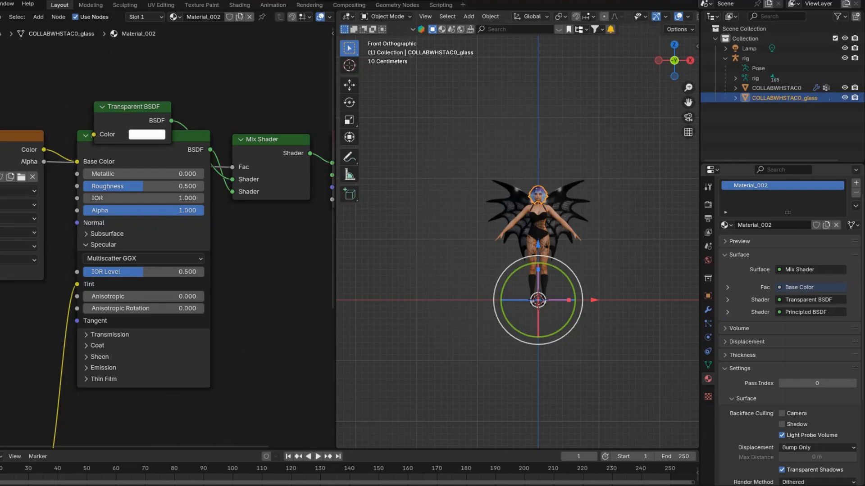
scroll(516, 227, up, 10)
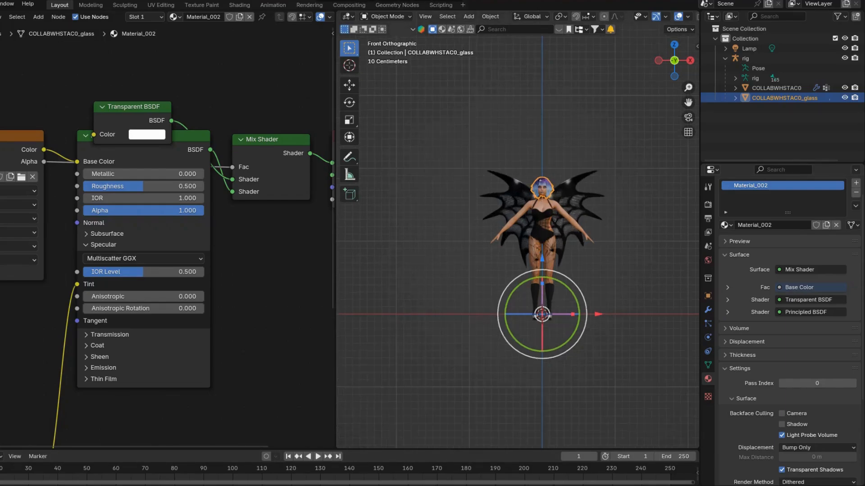
scroll(524, 226, up, 2)
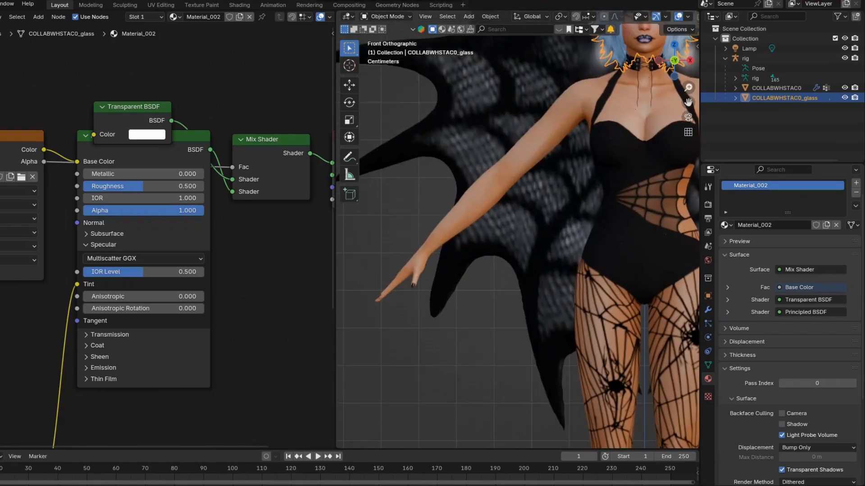
scroll(518, 242, down, 5)
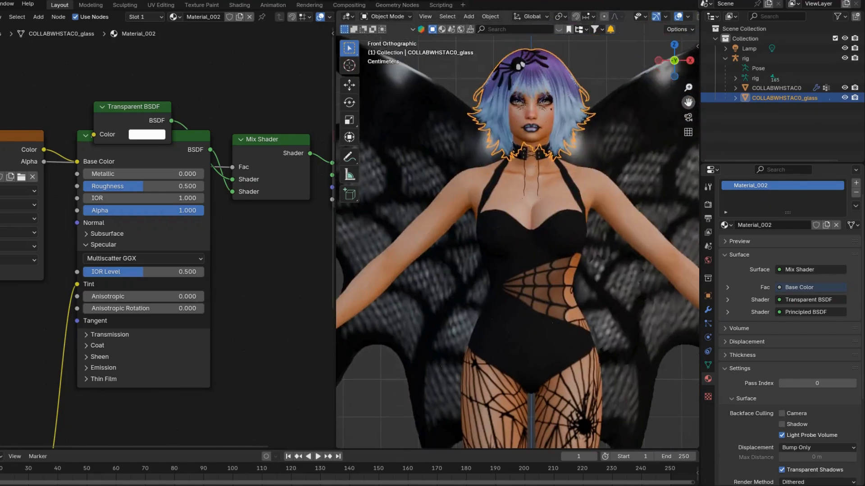
scroll(518, 242, up, 3)
scroll(524, 230, up, 4)
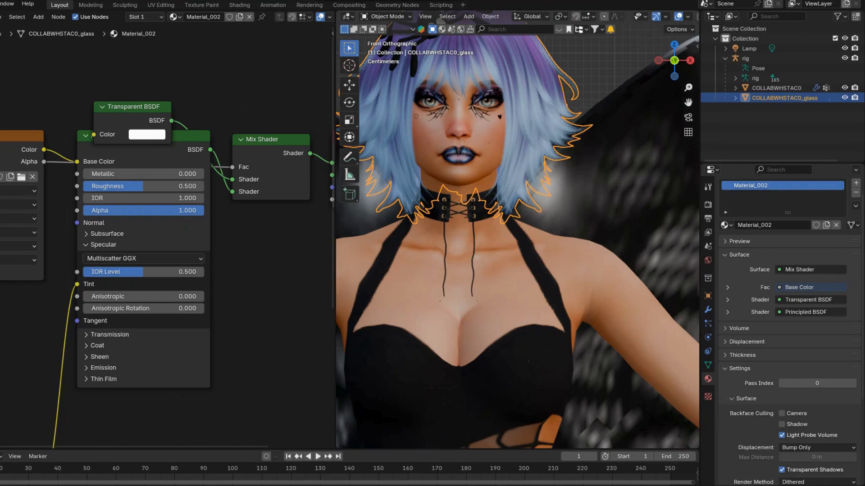
key(alt+a)
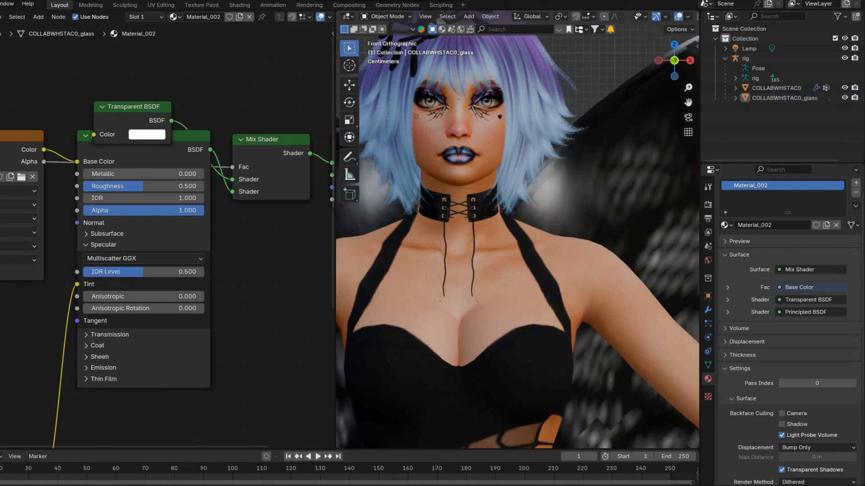
scroll(518, 242, down, 7)
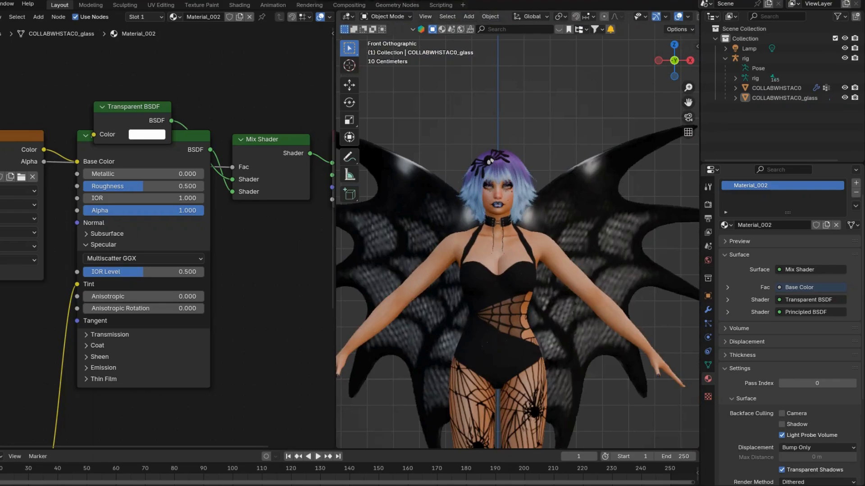
scroll(517, 241, down, 1)
scroll(517, 242, down, 1)
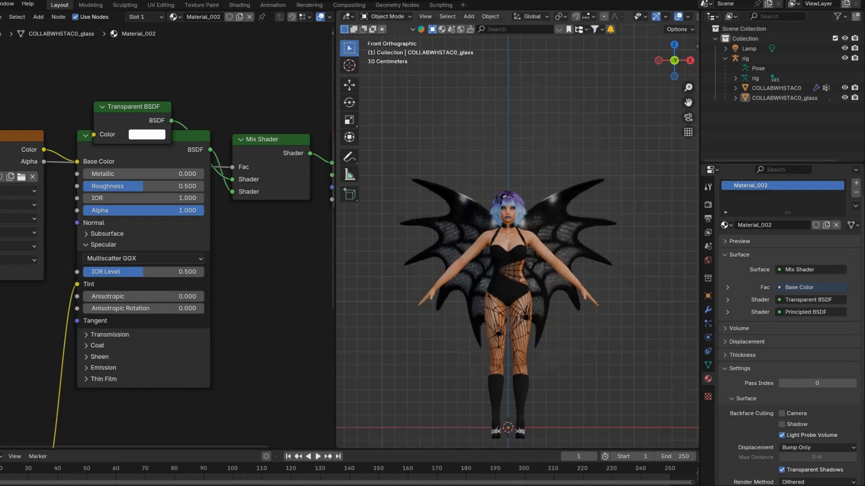
Select the character's rig and switch it to Pose Mode
drag(687, 103, 700, 65)
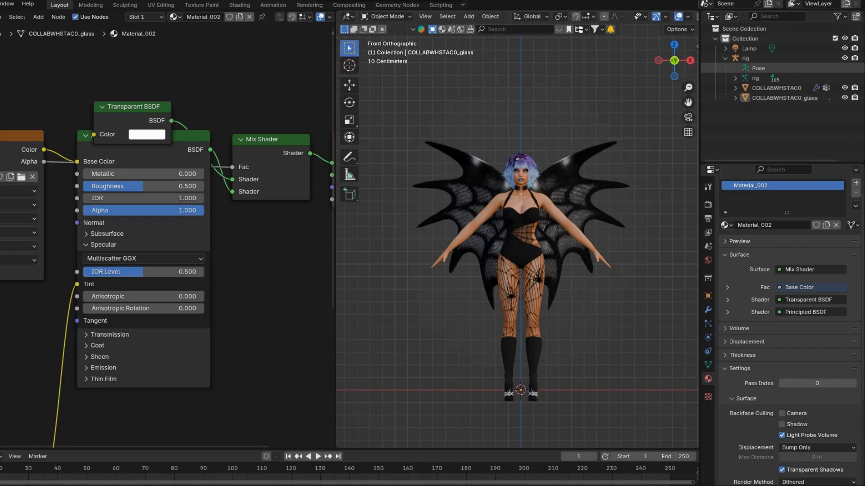
click(758, 68)
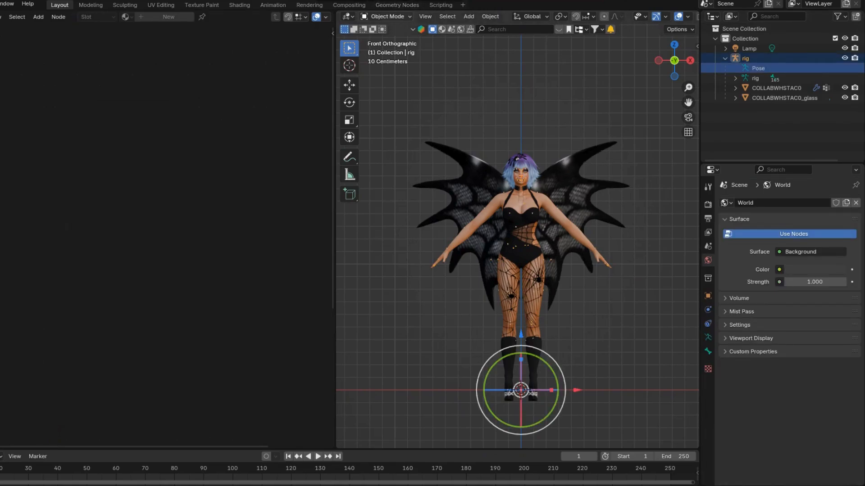
click(387, 16)
click(388, 50)
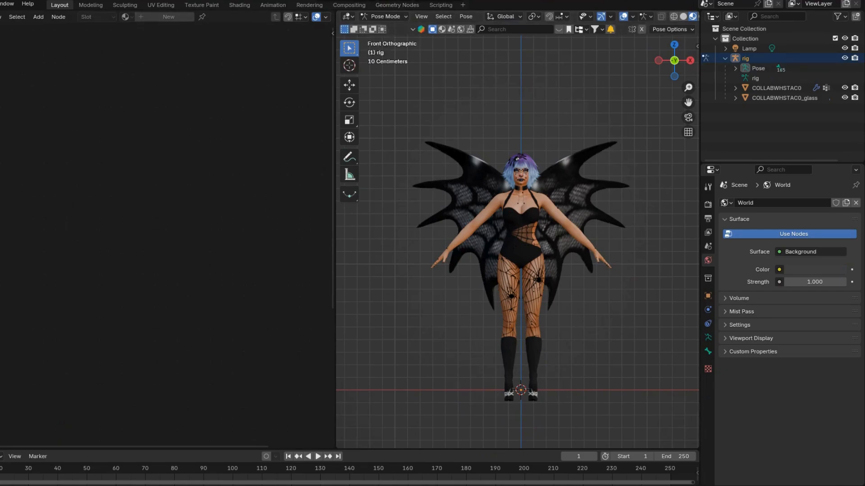
Change the empty node editor area to the Nonlinear Animation editor and fit its frame range across the area
click(1, 17)
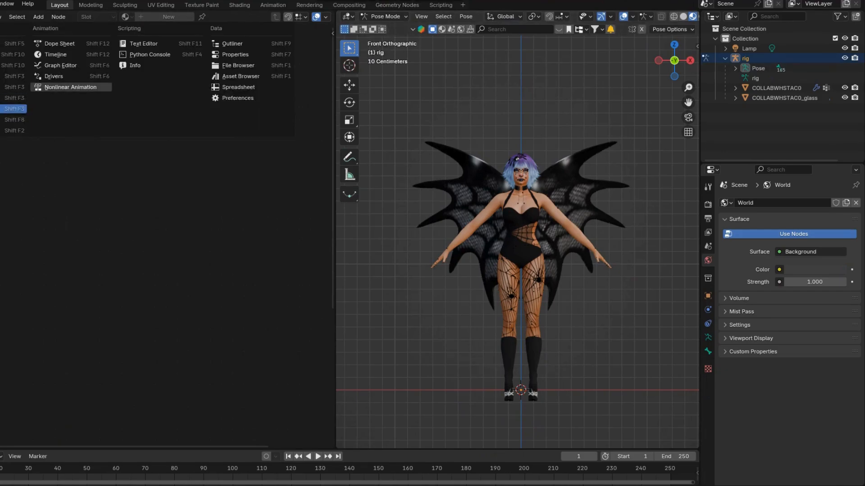
click(70, 87)
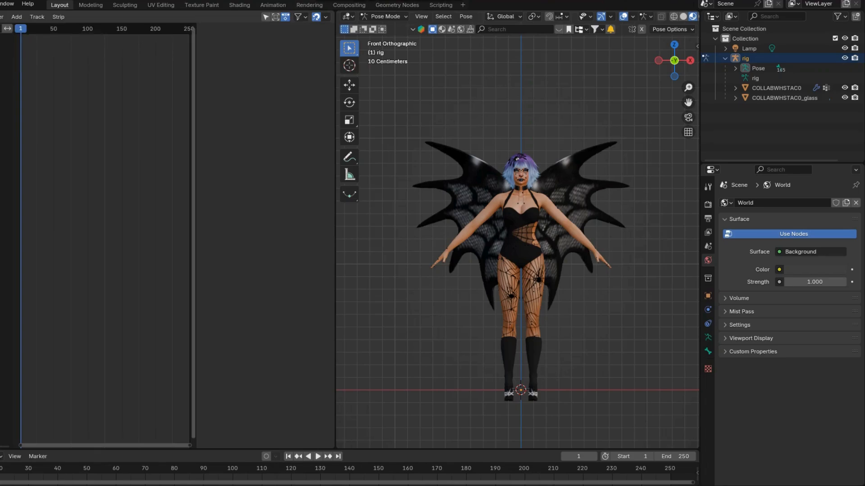
drag(196, 234, 332, 234)
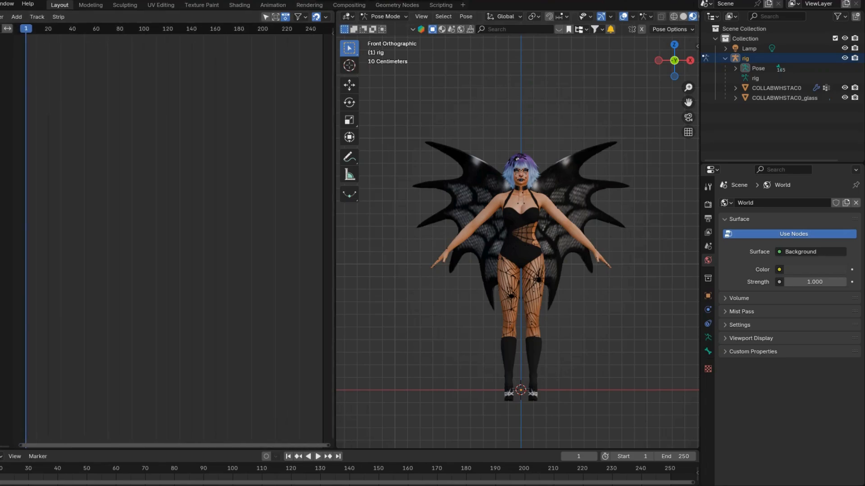
Select the b__L_Cheek__ bone on the character's face and insert a keyframe at frame 1
scroll(518, 242, up, 6)
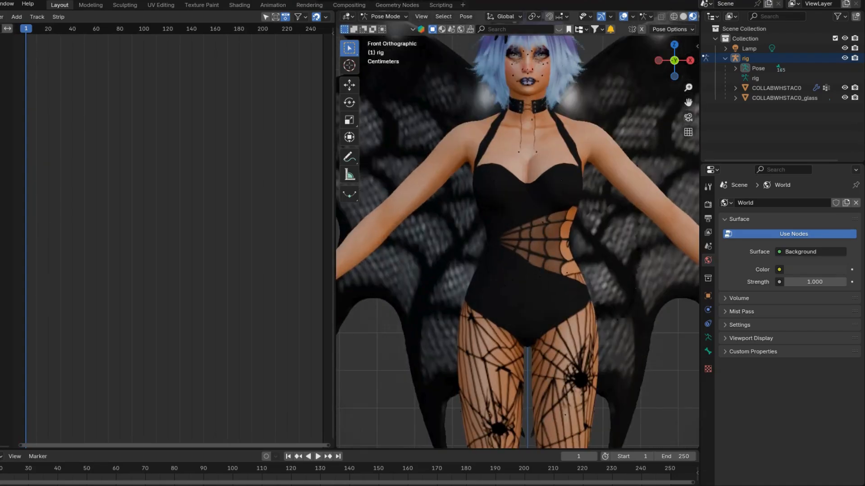
drag(688, 102, 688, 188)
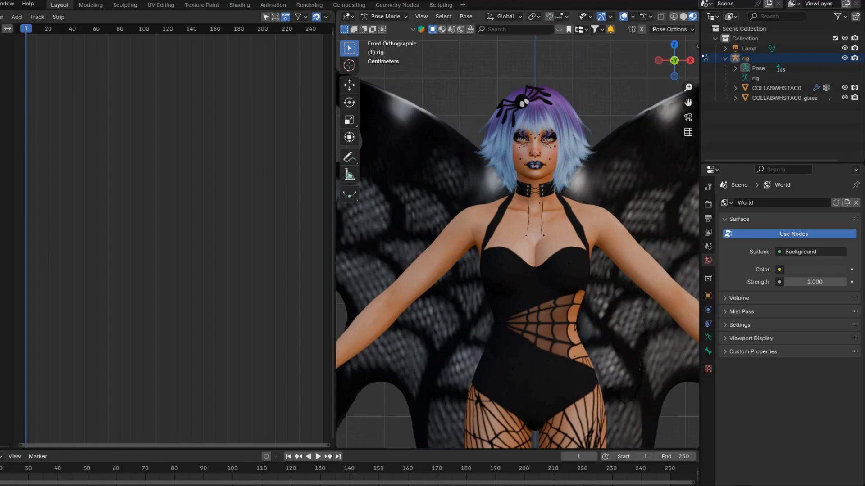
click(548, 158)
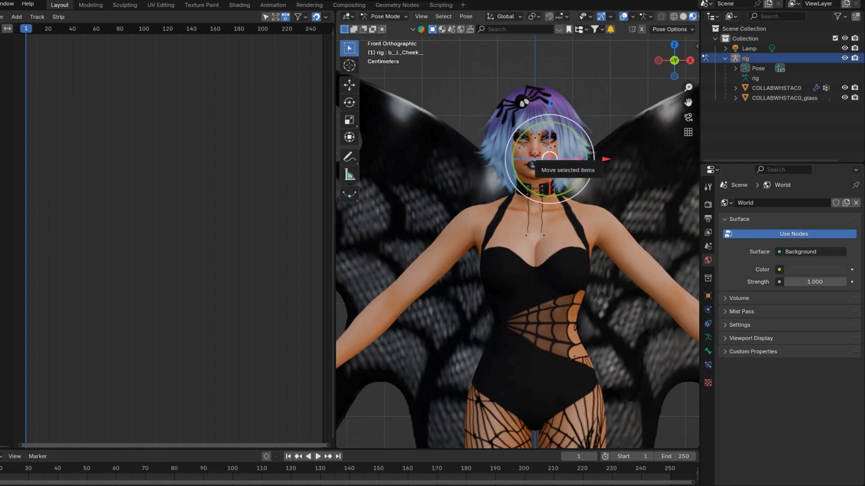
key(i)
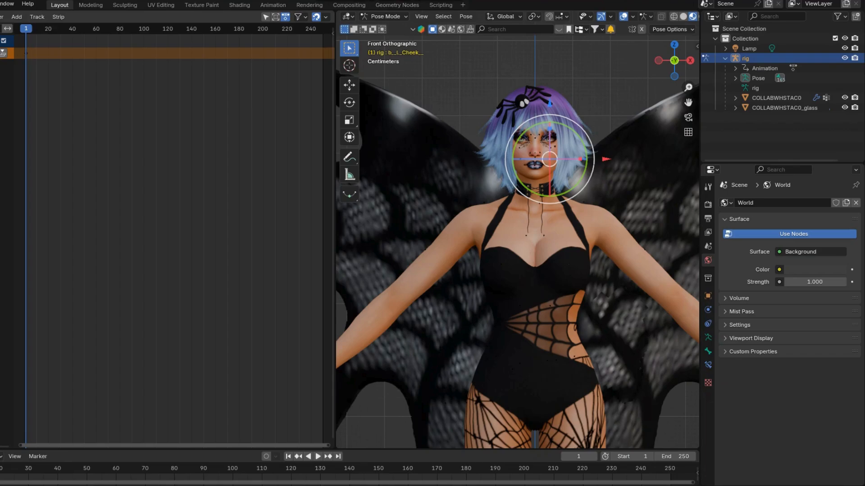
Push the rig's keyed action down onto its own animation track and delete the resulting strip, keeping the empty track
click(3, 53)
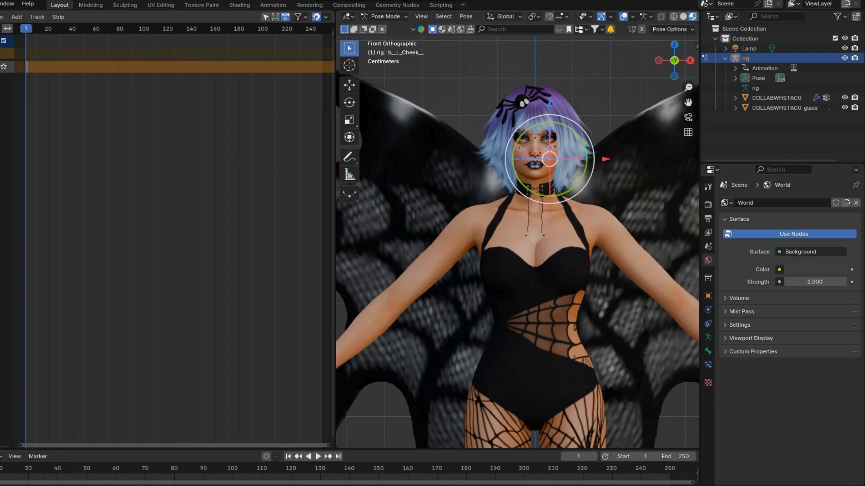
right_click(62, 66)
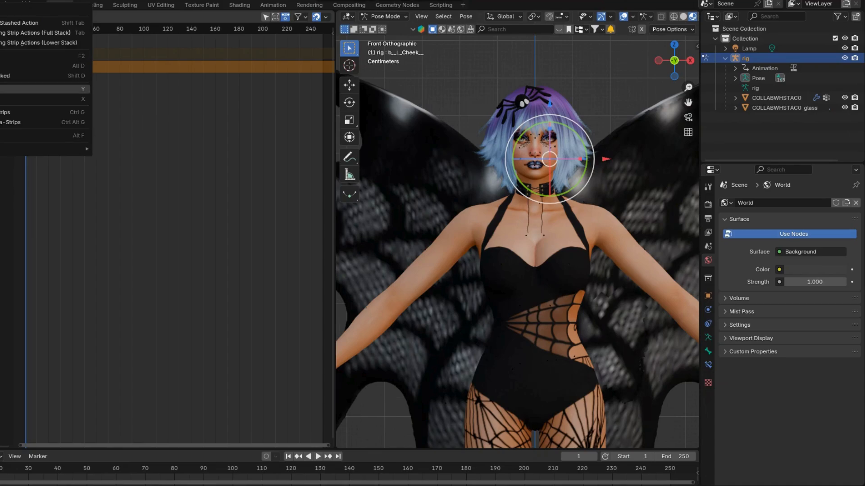
click(45, 99)
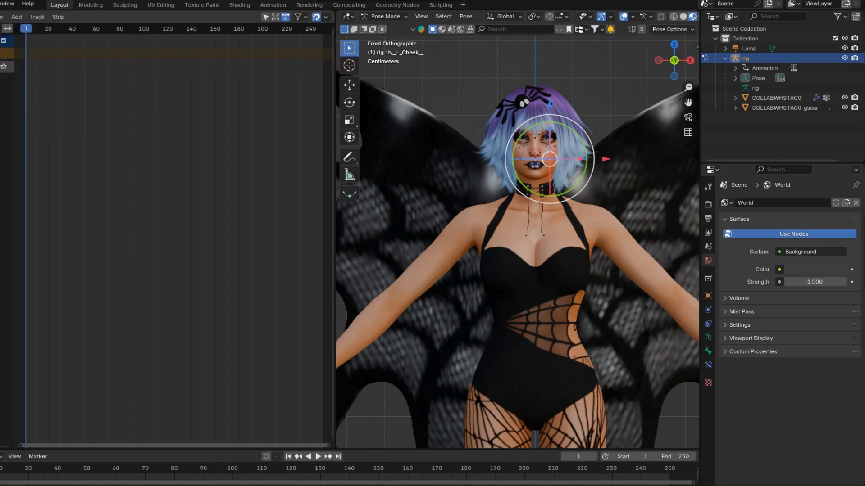
Append the a_CAS_trait_active_x action from MODEL ACTIVE.blend in the NOT MY POSES FOLDER's MODEL-NEW folder
click(0, 4)
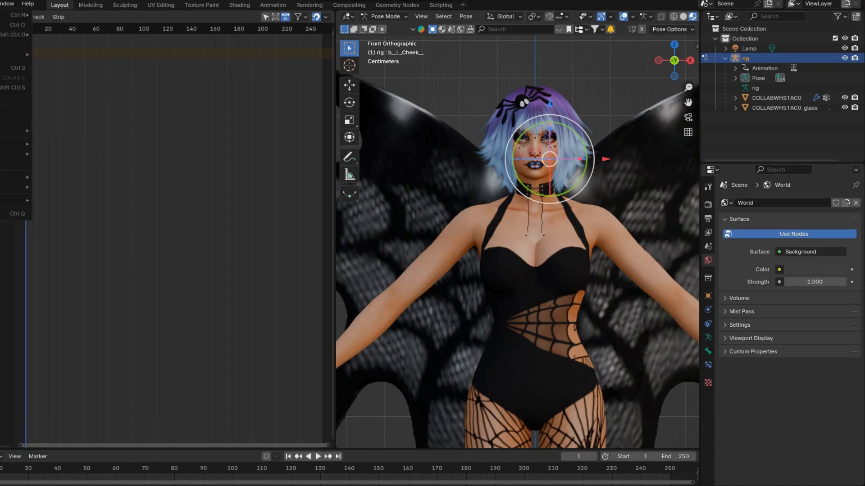
click(5, 121)
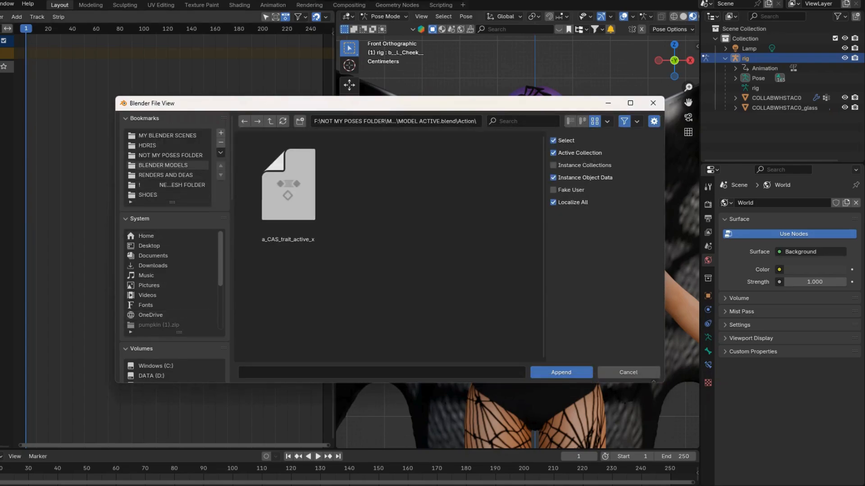
click(171, 155)
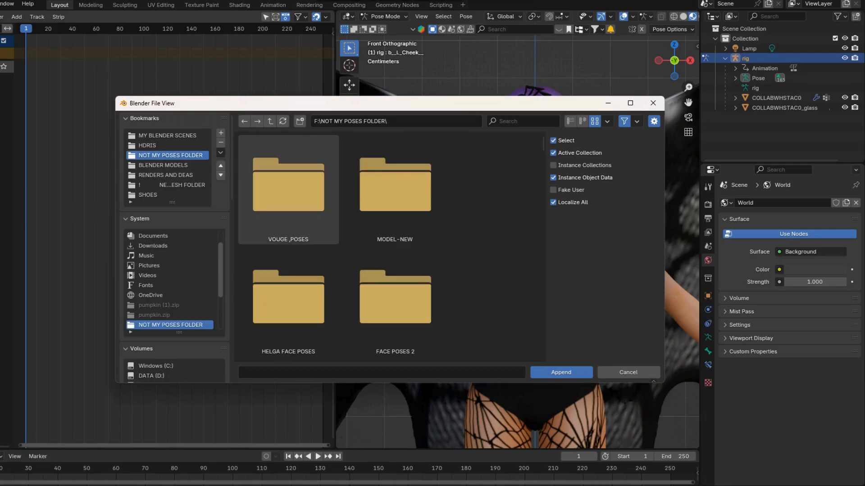
double_click(395, 189)
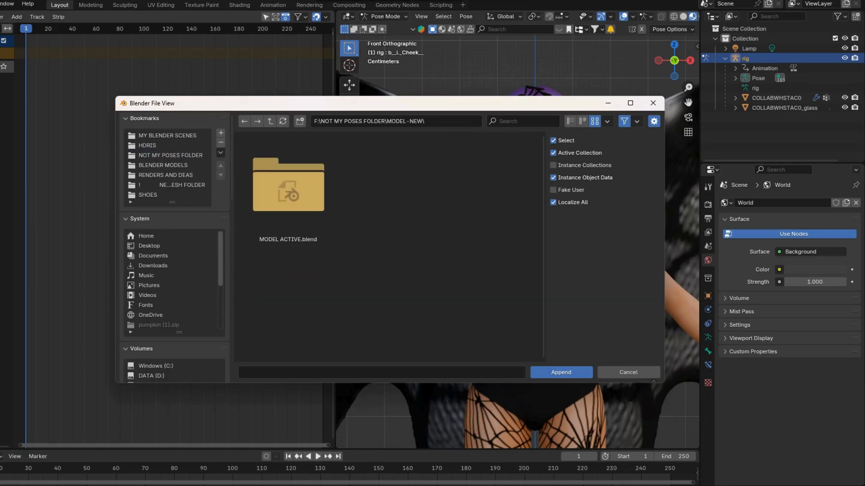
double_click(289, 189)
double_click(288, 189)
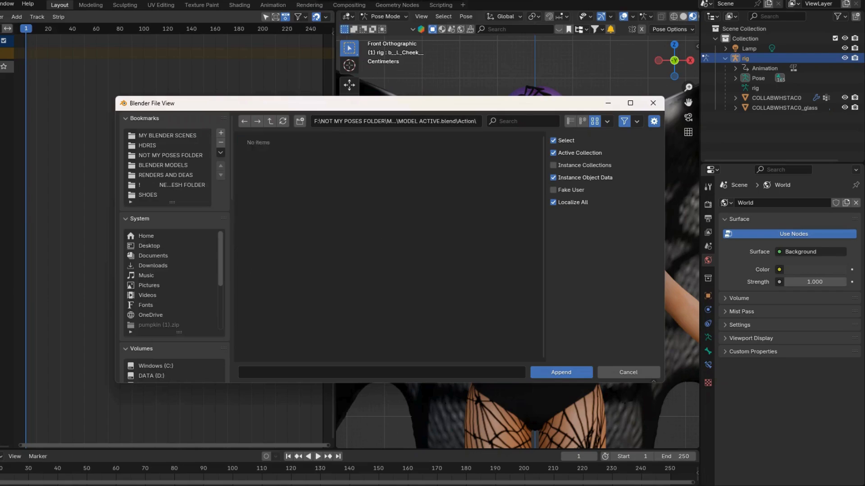
double_click(289, 171)
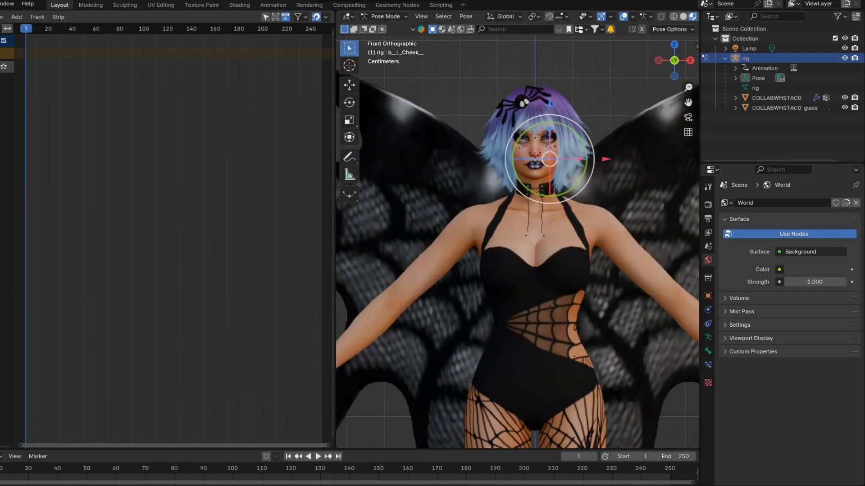
Add the a_CAS_trait_active_x action as a strip on the rig's empty track at frame 1, and return to Object Mode
click(16, 17)
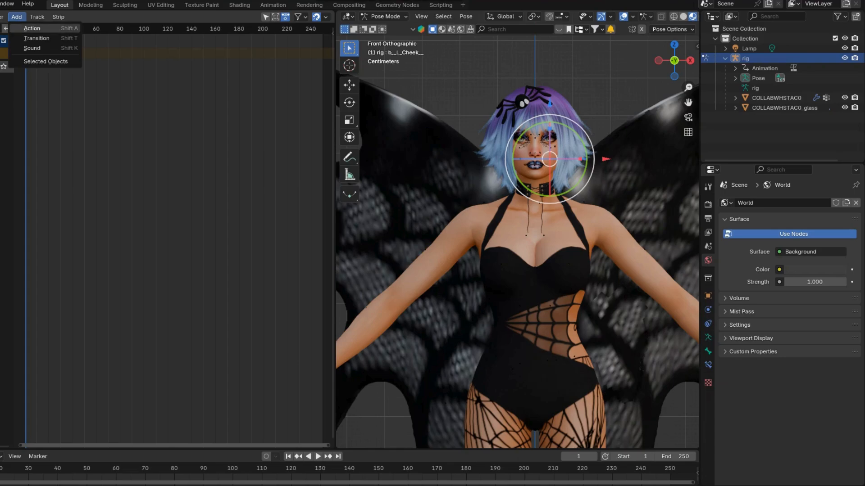
click(32, 28)
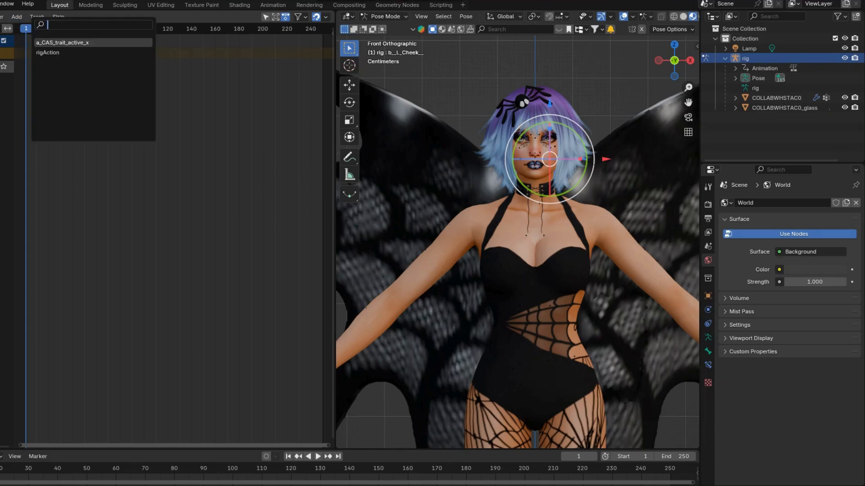
key(Return)
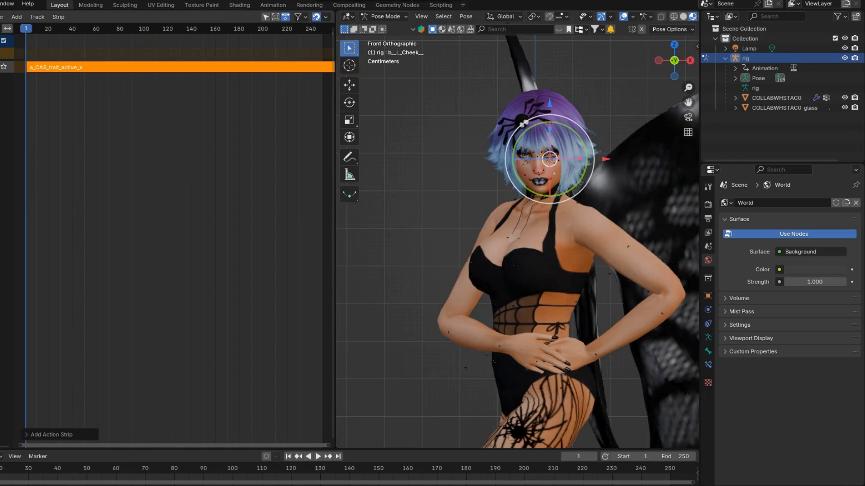
scroll(517, 243, down, 3)
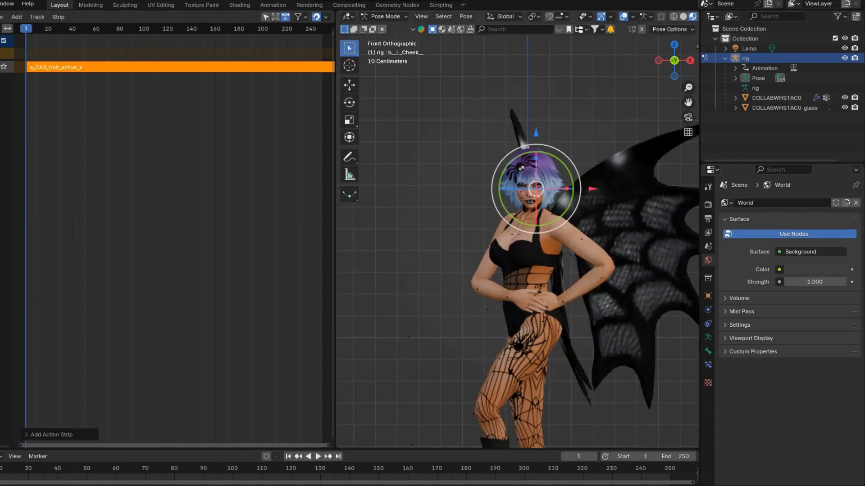
scroll(518, 243, down, 2)
scroll(517, 243, down, 1)
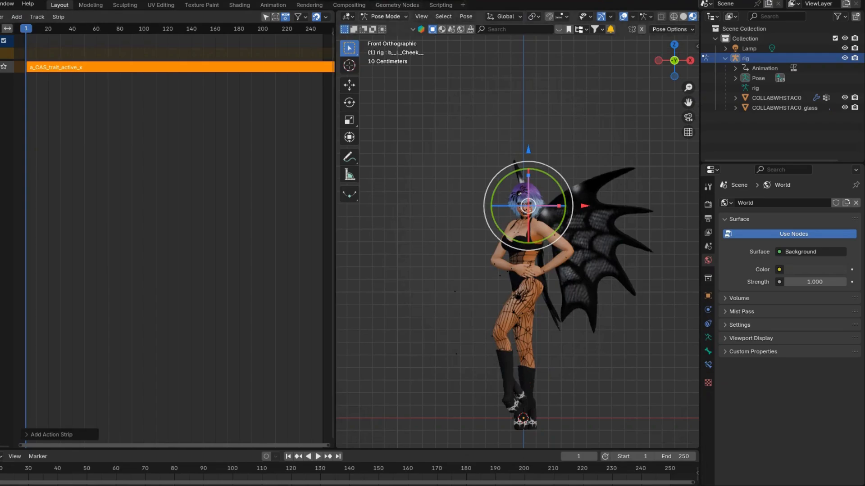
click(384, 16)
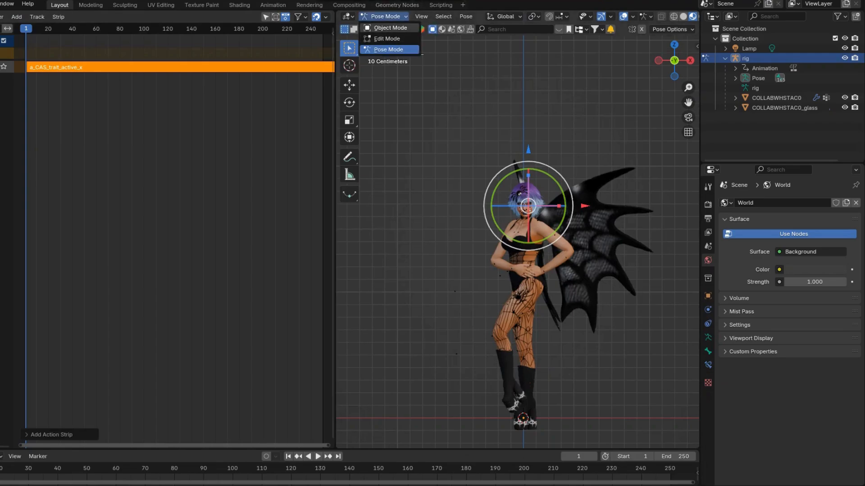
click(390, 28)
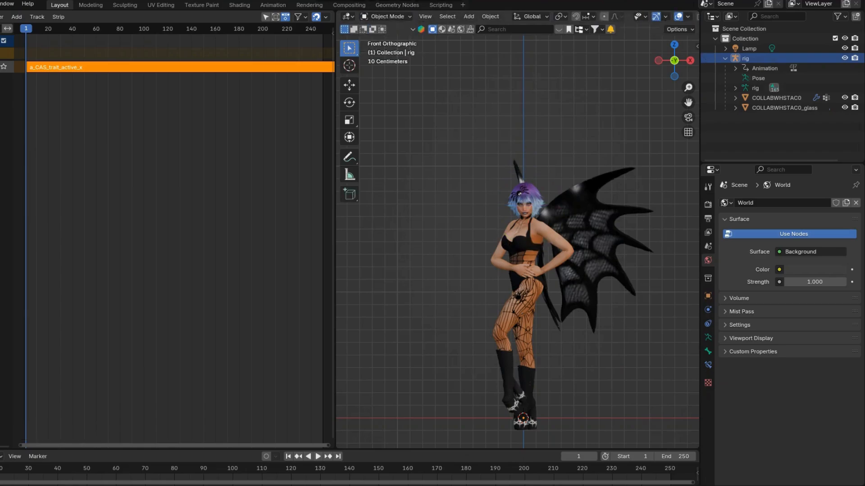
Start adding an image mesh plane and choose the cobweb corridor image 240_F_28017528...tUXJn3qR4SX.jpg from OCTOBER MESHS 2024\SPIDERWEB WINGS in RENDERS AND DEAS
click(468, 16)
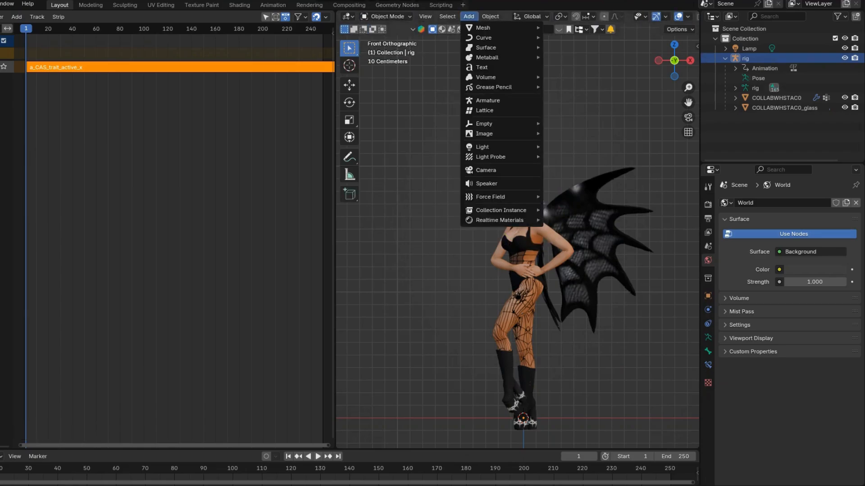
mouse_move(495, 134)
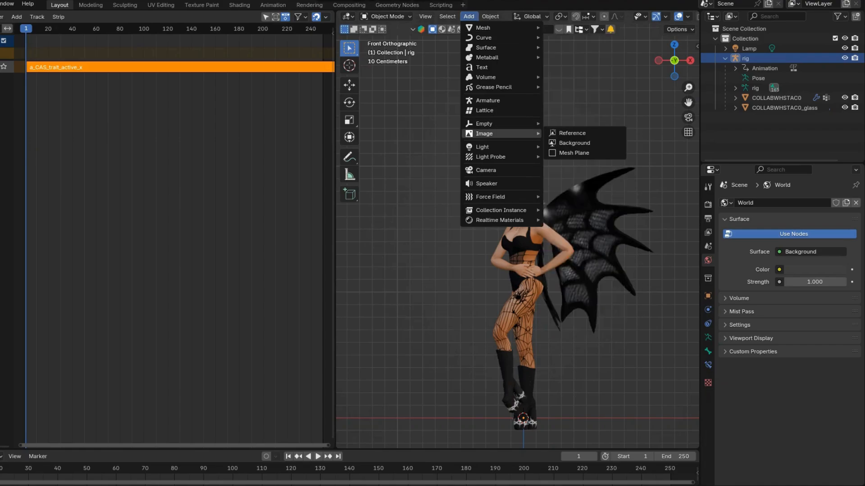
click(573, 153)
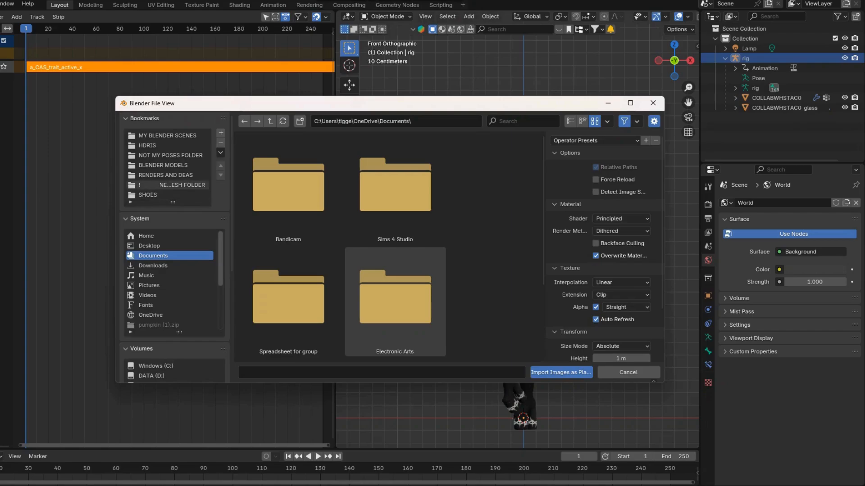
click(166, 175)
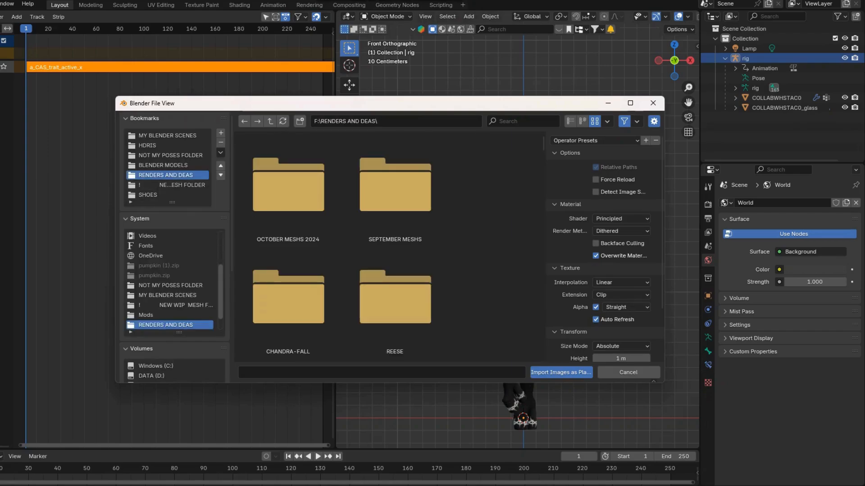
click(288, 189)
double_click(288, 189)
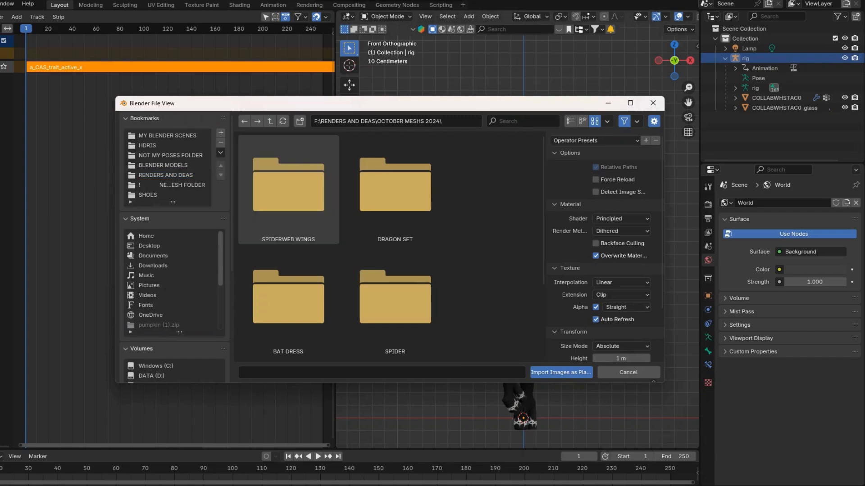
double_click(289, 189)
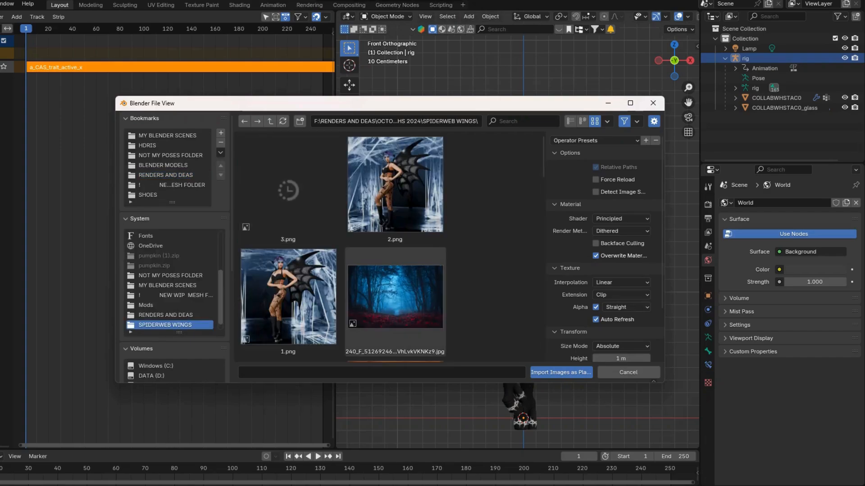
scroll(341, 248, down, 3)
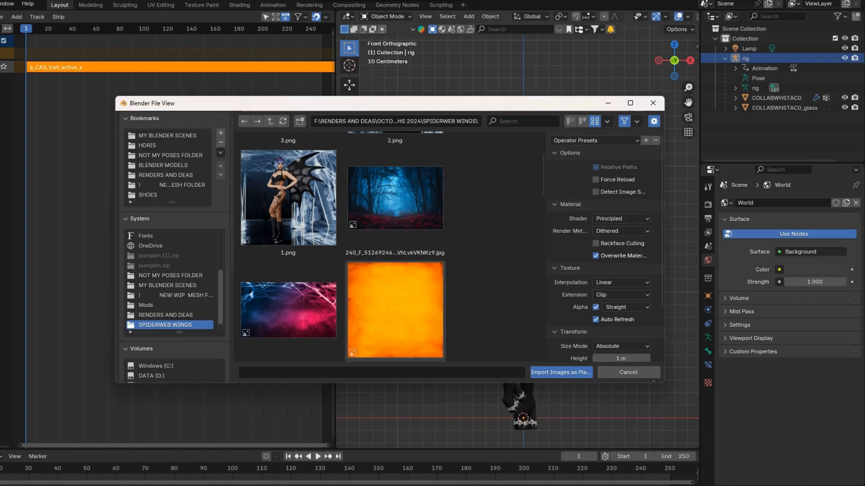
scroll(390, 247, down, 6)
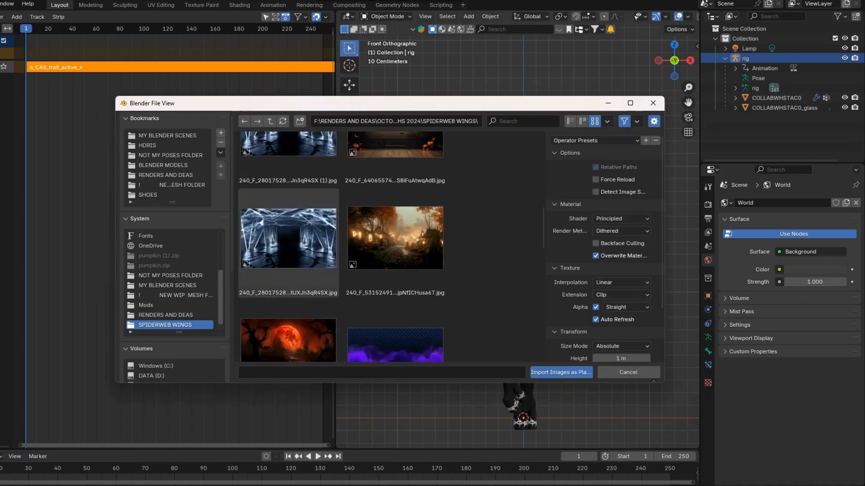
click(288, 244)
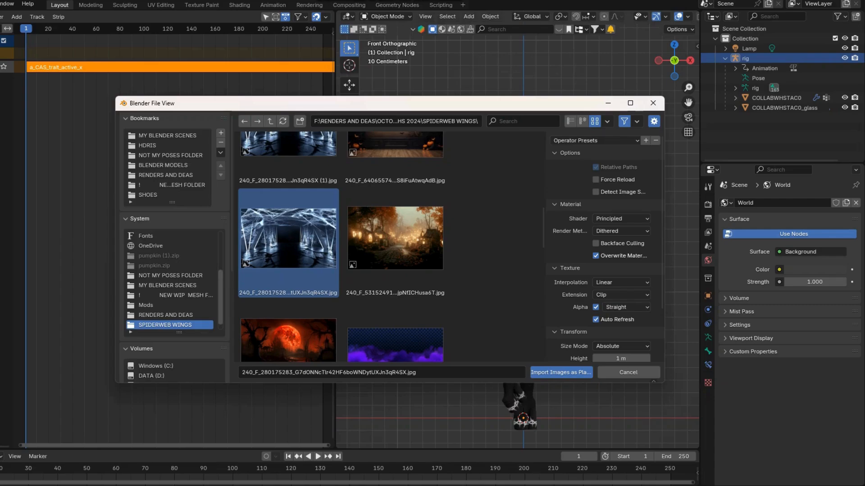
Set the image plane's shader to Emission with a strength of 2 and import it
click(620, 219)
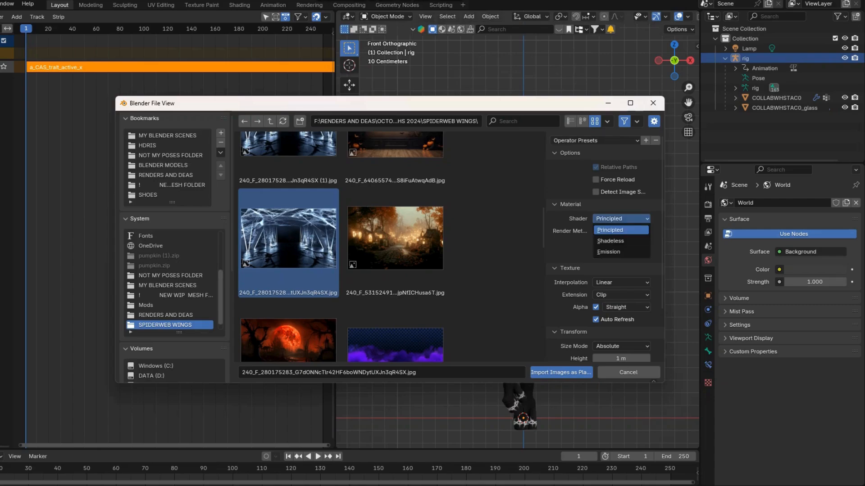
click(608, 252)
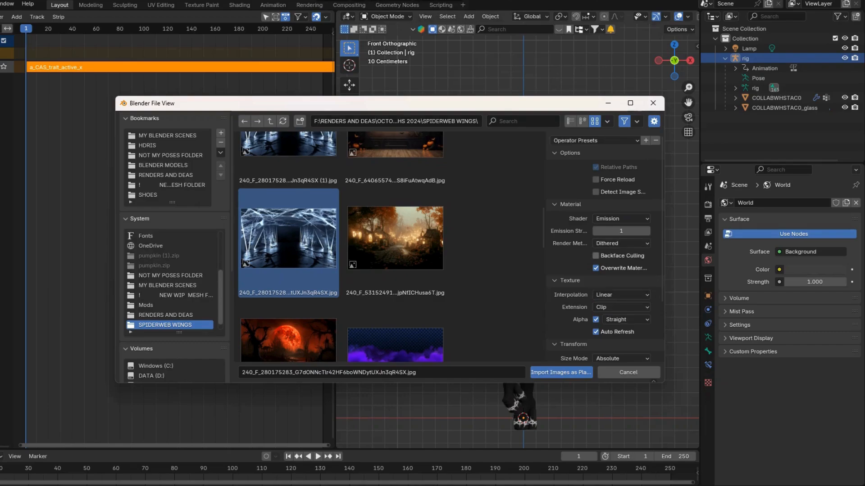
click(621, 230)
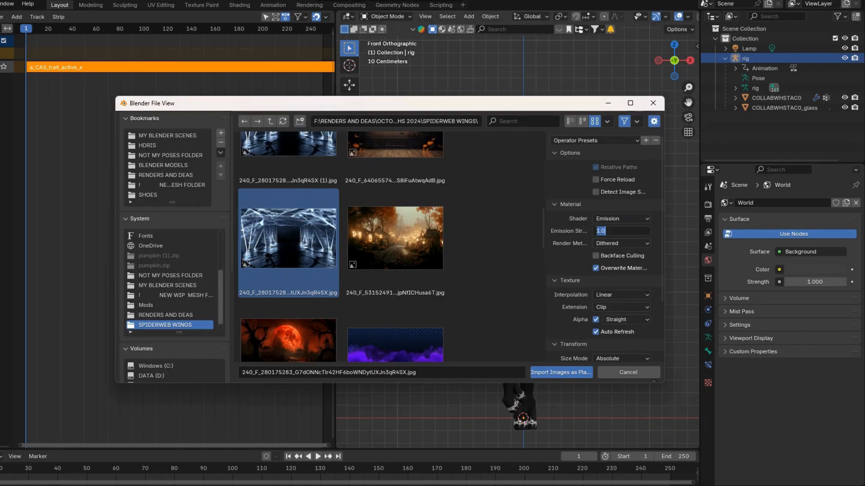
text(2)
key(Return)
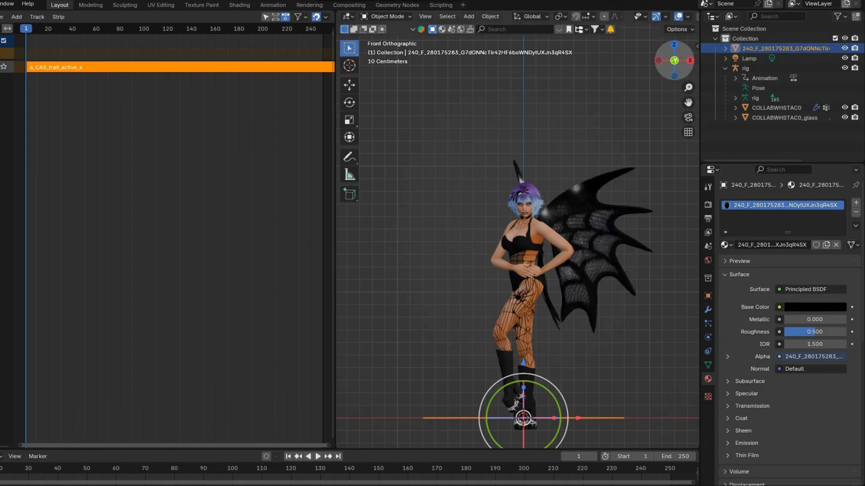
Rotate the image plane upright about the X axis to face the front view and scale it to more than three times its size
drag(674, 60, 619, 80)
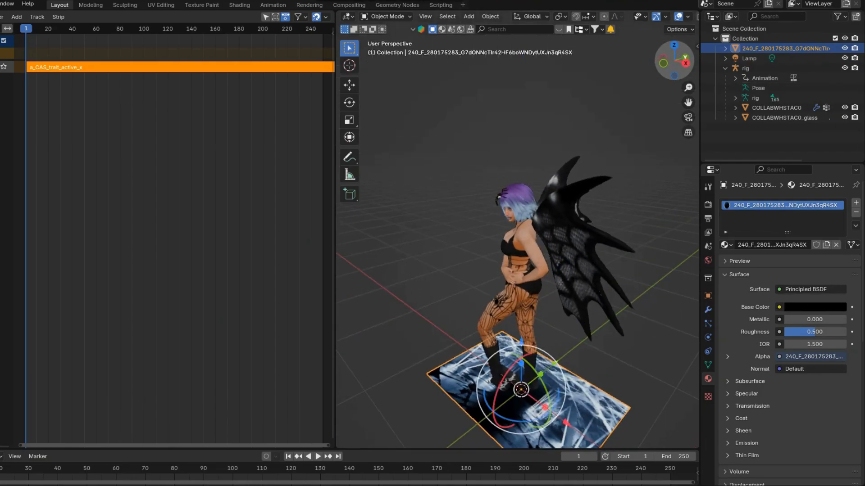
drag(504, 375, 495, 416)
key(KP_1)
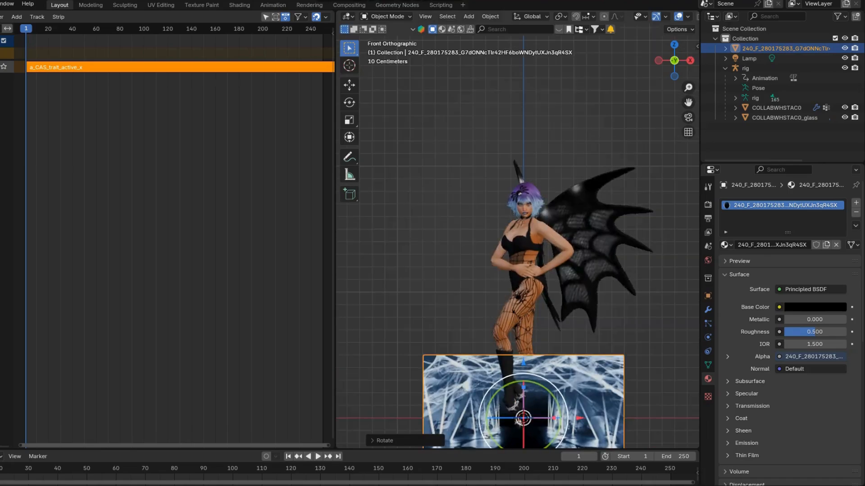
scroll(518, 243, down, 2)
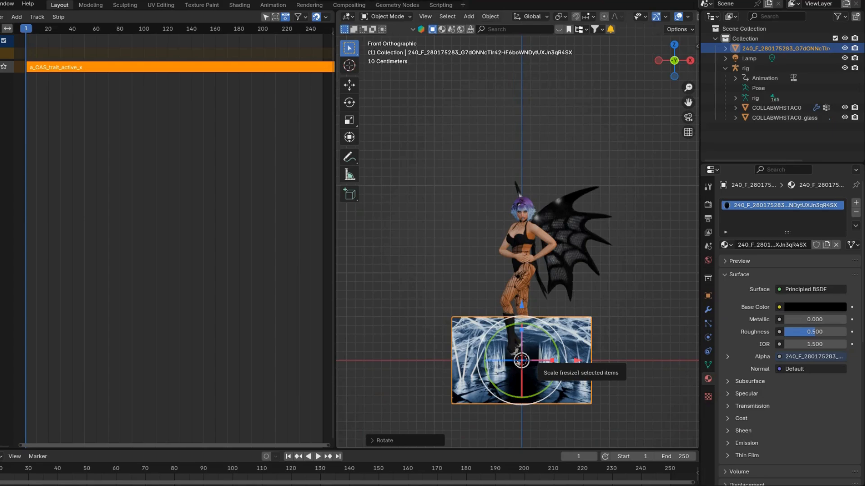
key(s)
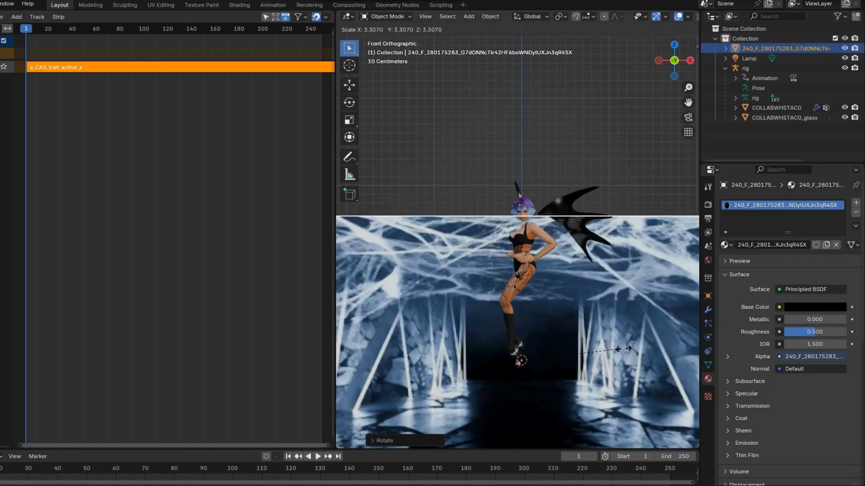
click(689, 271)
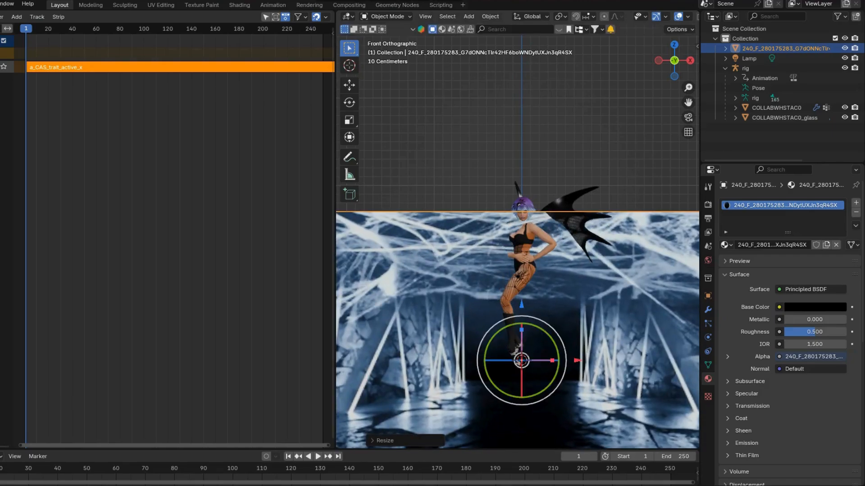
Move the image plane back along Y behind the character and raise it along Z so its floor extends below her feet
drag(674, 60, 671, 63)
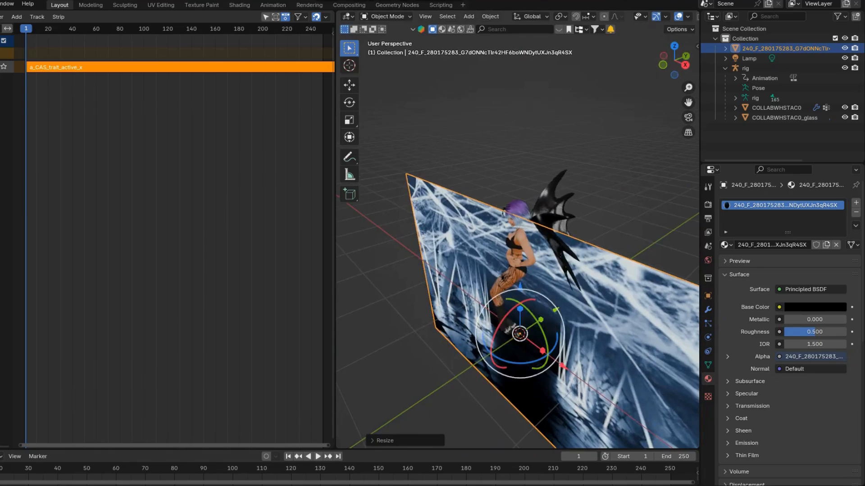
drag(541, 320, 629, 260)
key(KP_1)
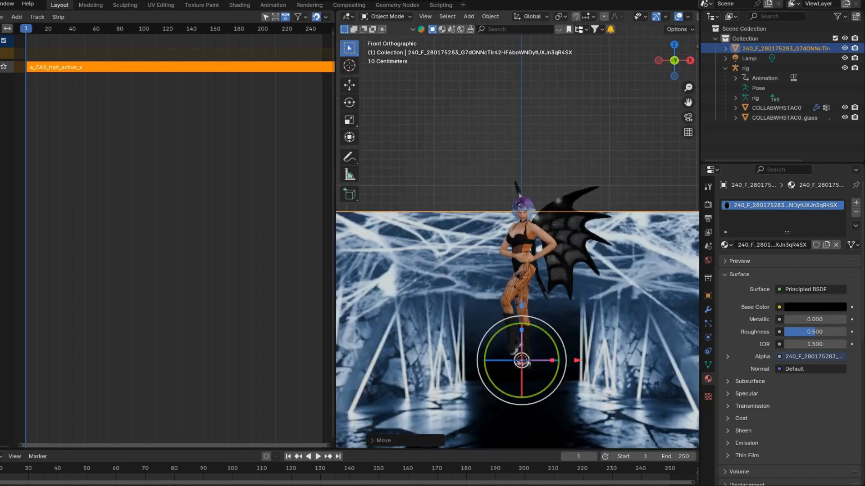
drag(521, 307, 521, 209)
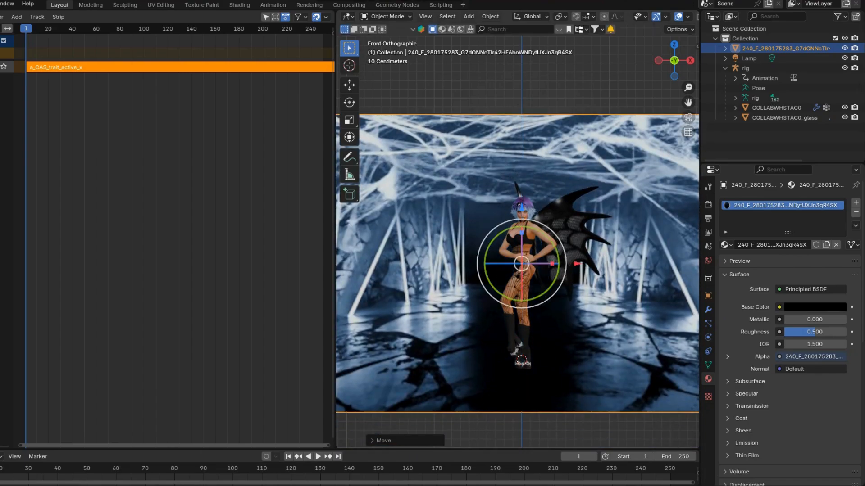
Duplicate the backdrop plane in place and rotate the copy -90° about the global X axis so it lies flat
drag(673, 60, 626, 61)
scroll(571, 243, down, 3)
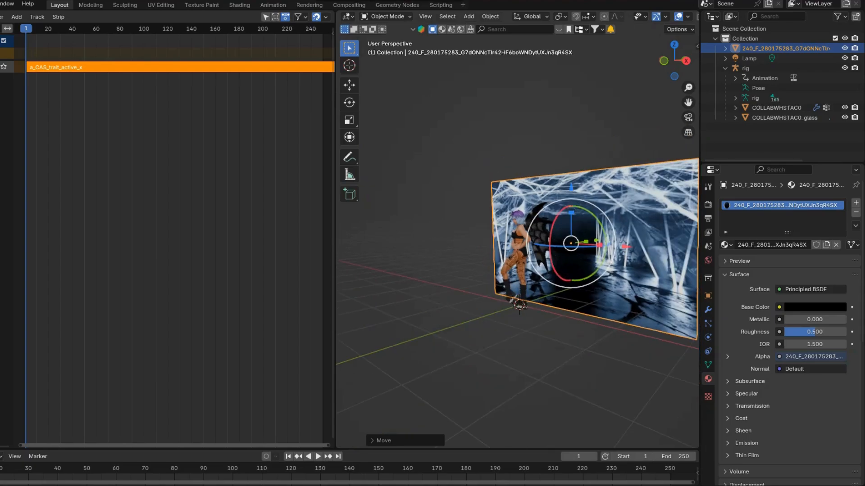
key(shift+d)
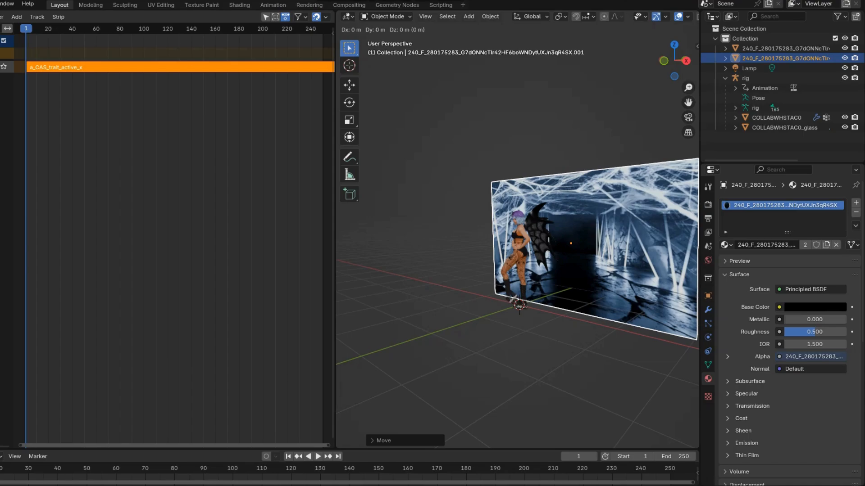
key(Escape)
drag(552, 234, 621, 152)
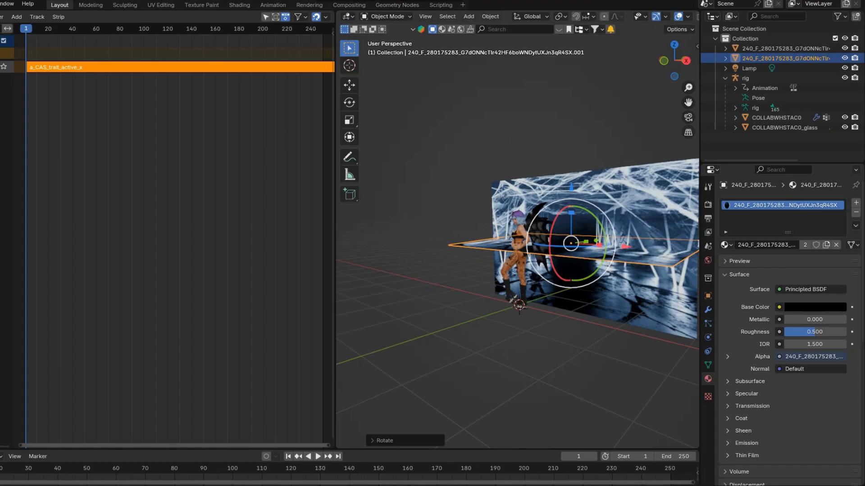
click(383, 441)
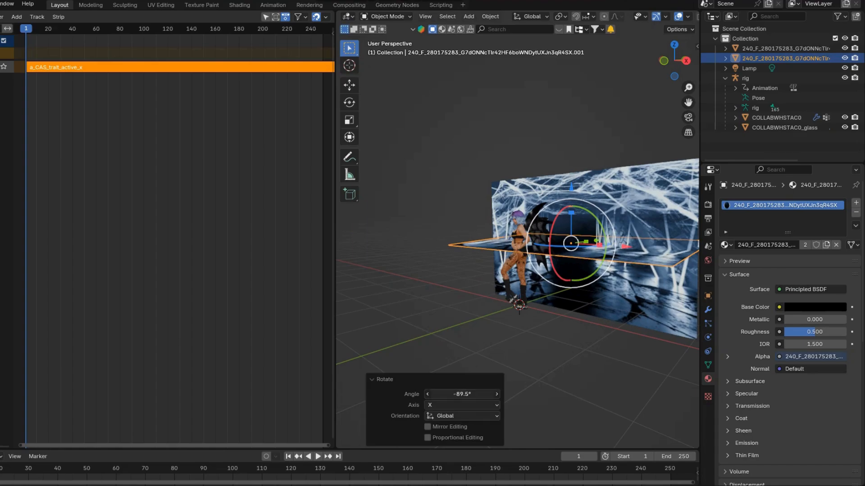
click(462, 395)
text(-90)
key(Return)
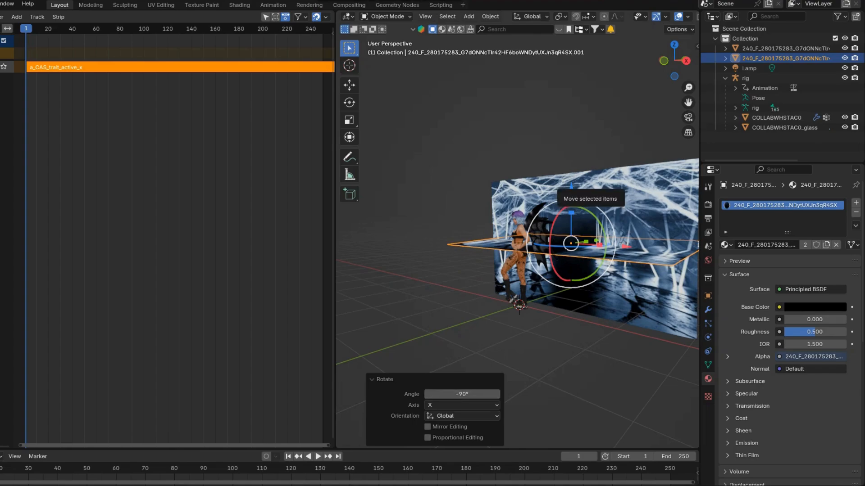
Raise the flat copy about 1.54 m along Z and move it -1.75 m along Y to form a ceiling over the character
drag(571, 187, 572, 122)
drag(674, 61, 626, 108)
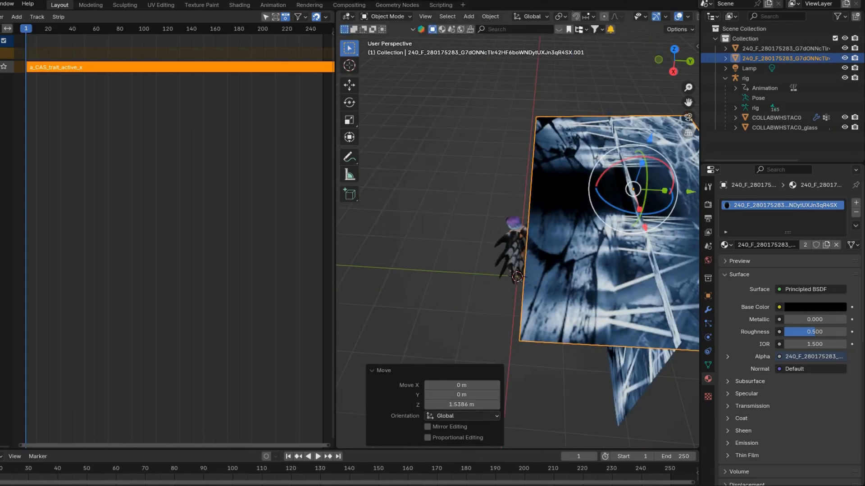
drag(690, 192, 584, 187)
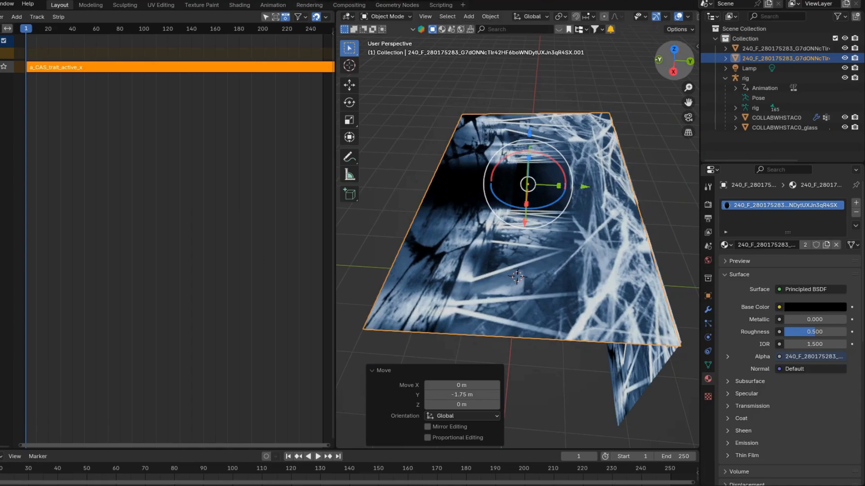
Duplicate the ceiling plane in place and move the copy down about 3.22 m along Z to serve as the floor
drag(674, 60, 753, 44)
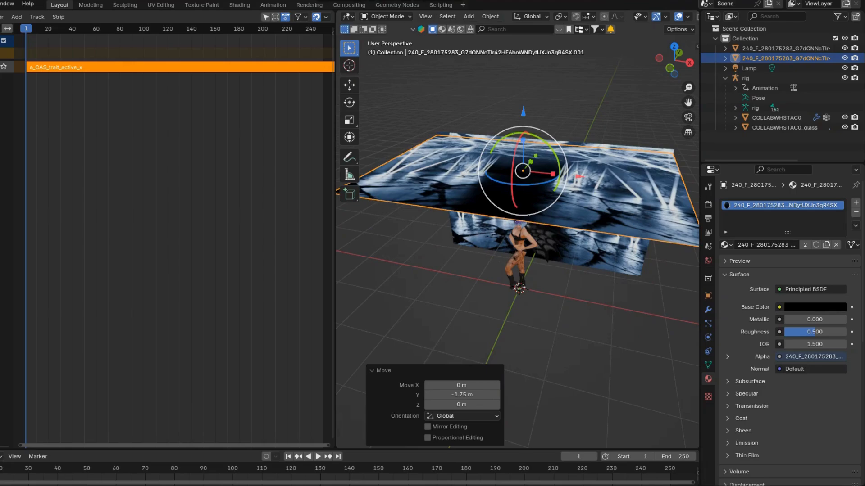
key(shift+d)
key(Escape)
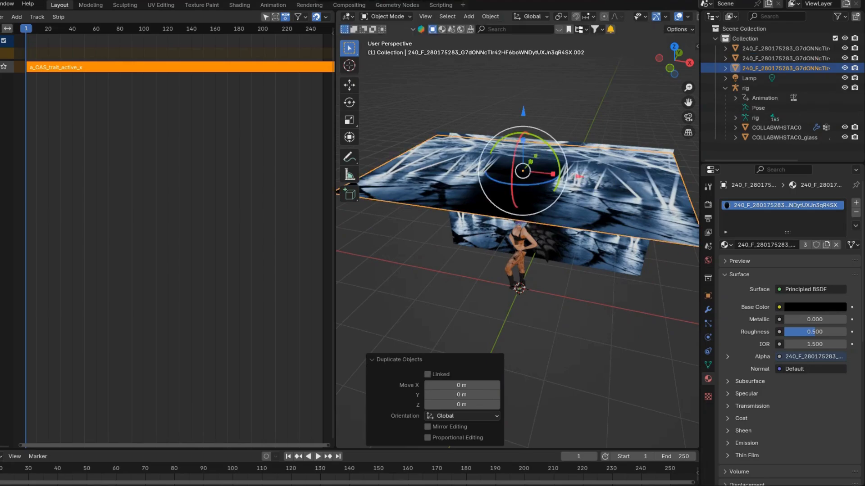
key(g)
key(z)
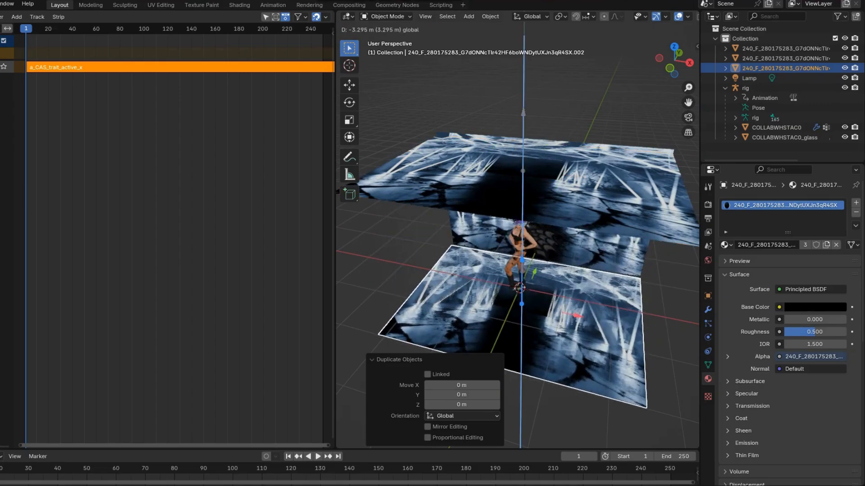
key(Return)
Rotate the floor plane 180° about the global Z axis
key(r)
key(z)
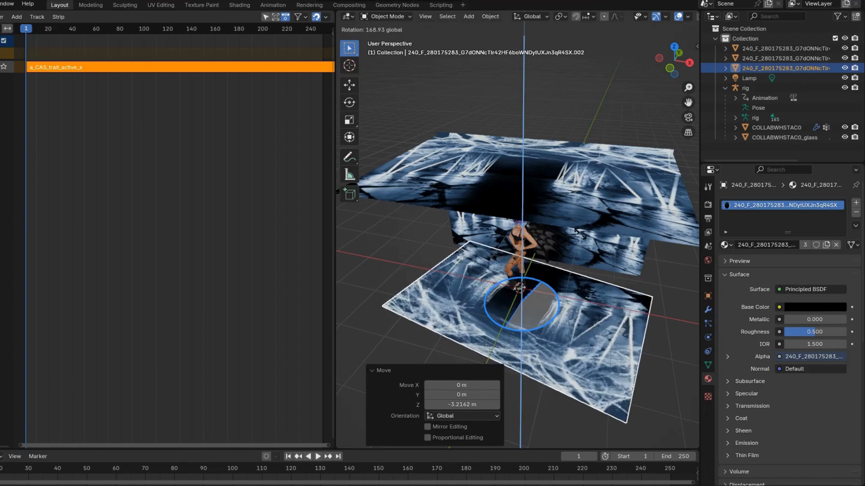
key(Return)
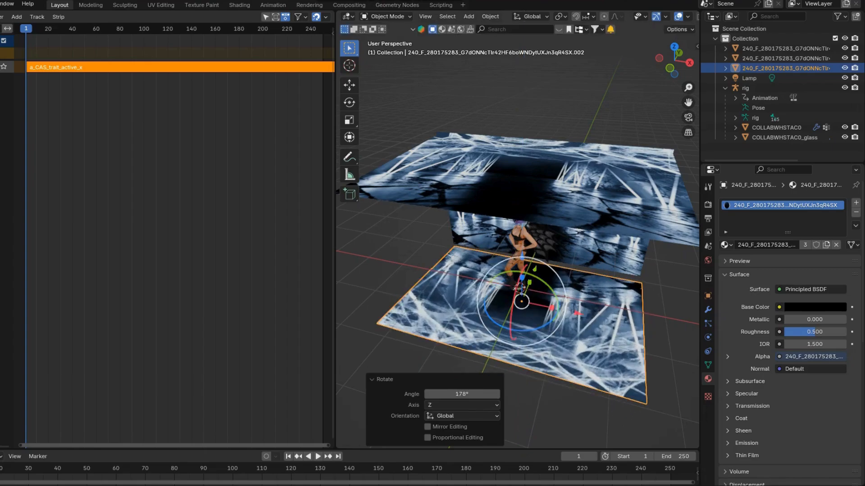
double_click(462, 394)
text(1)
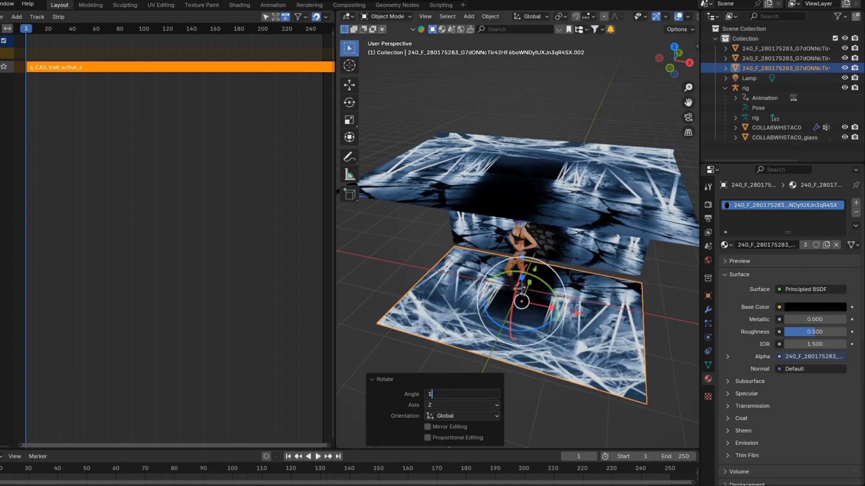
text(80)
key(Return)
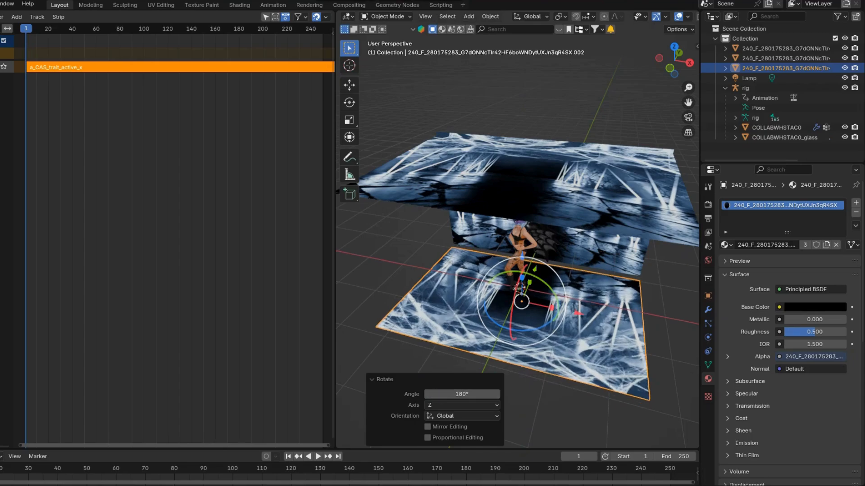
Move the floor plane along the global Y axis
key(g)
key(y)
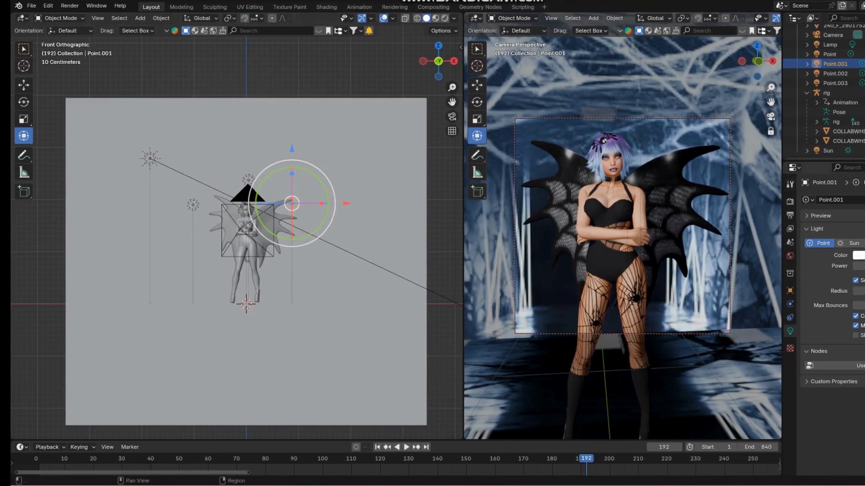
Inspect the lit image-plane set around the character from several angles and return to the camera view
middle_drag(621, 234, 518, 270)
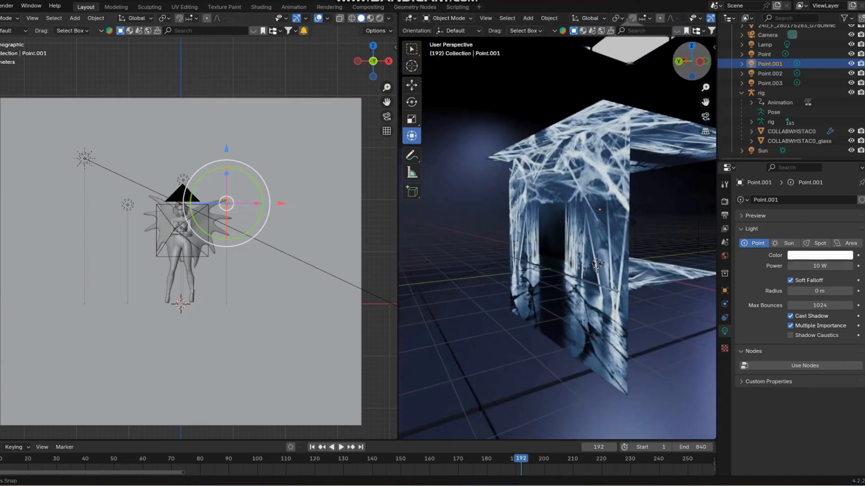
drag(691, 61, 574, 60)
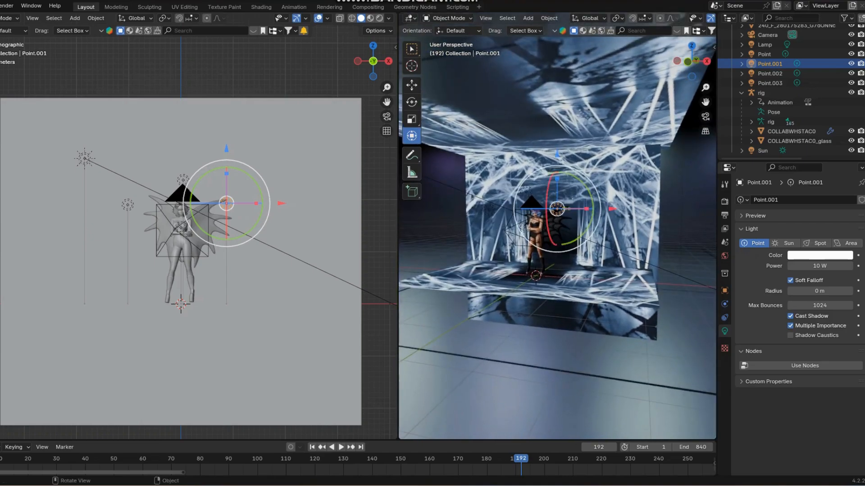
scroll(557, 236, up, 5)
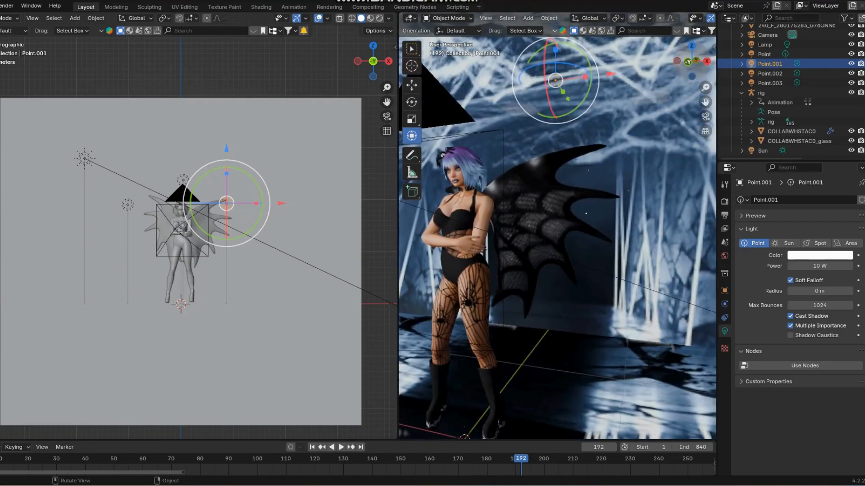
drag(692, 61, 714, 62)
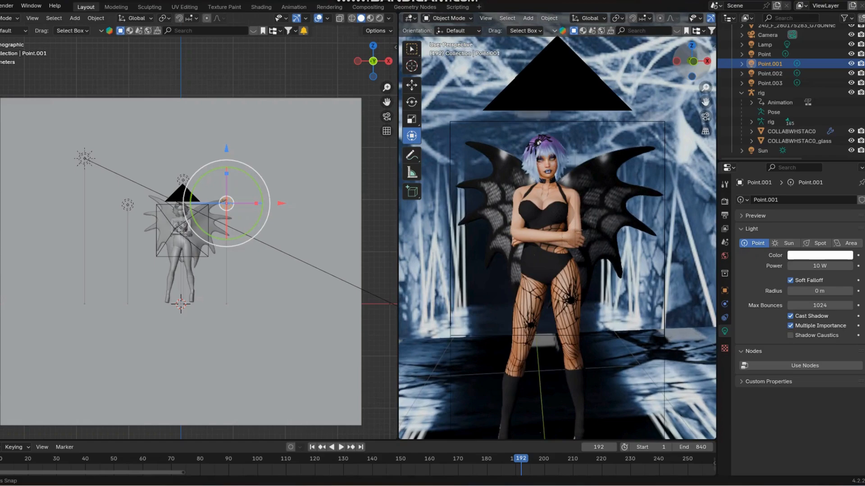
drag(705, 102, 723, 43)
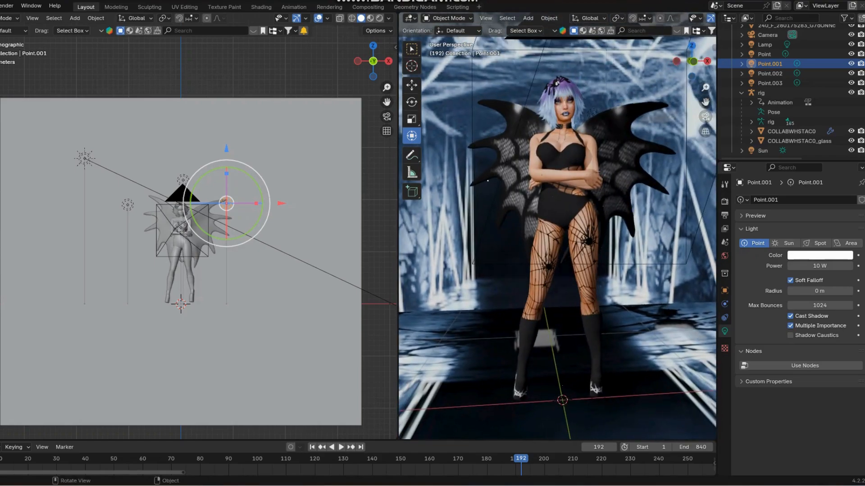
click(705, 117)
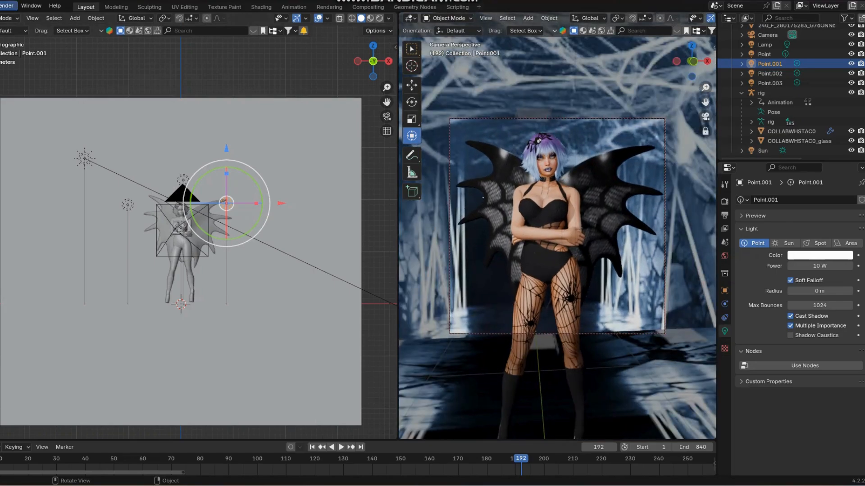
Show the Cycles render settings, render a still image of frame 192 and close the render window
click(724, 201)
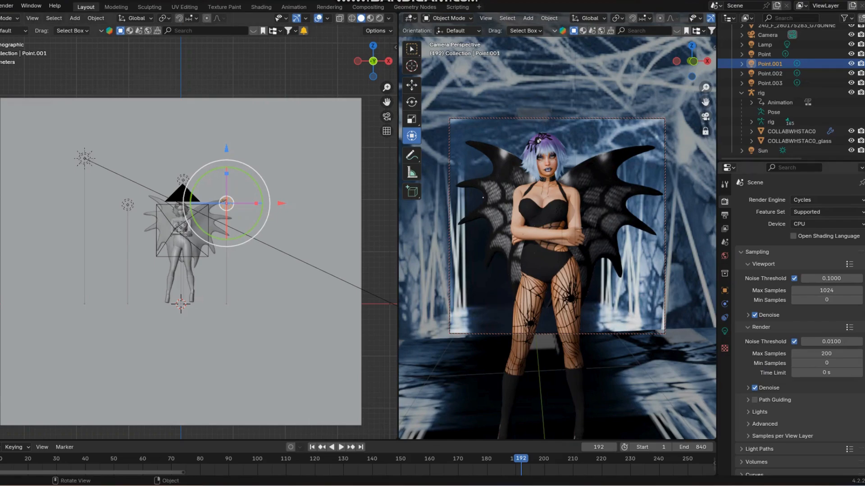
click(6, 5)
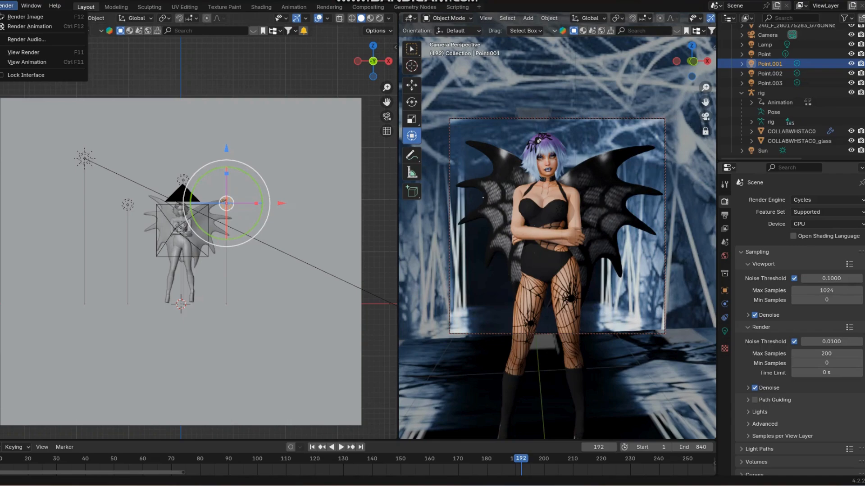
click(25, 17)
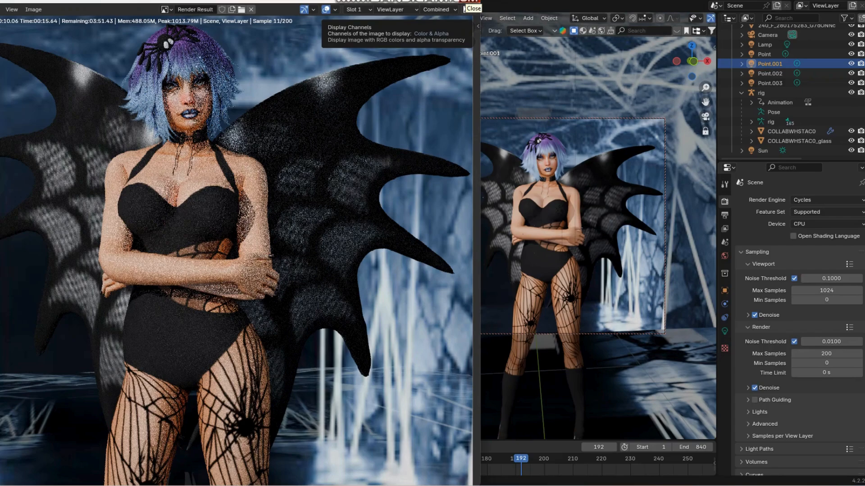
click(469, 2)
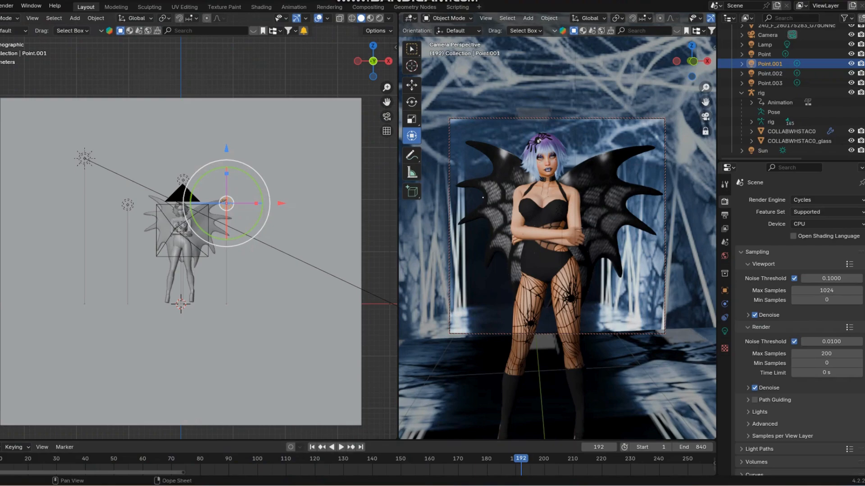
Switch to Chrome to consult the Google results on images missing from Blender 4.2 renders, then minimize the browser
mouse_move(493, 485)
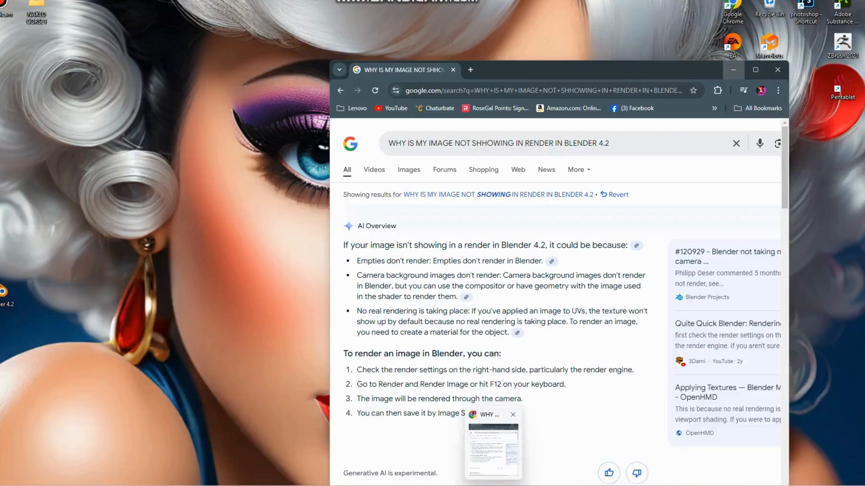
click(493, 444)
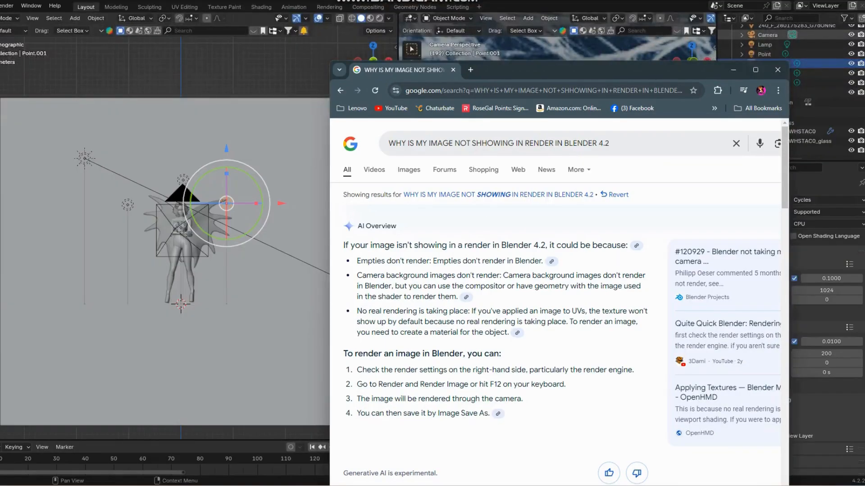
click(733, 70)
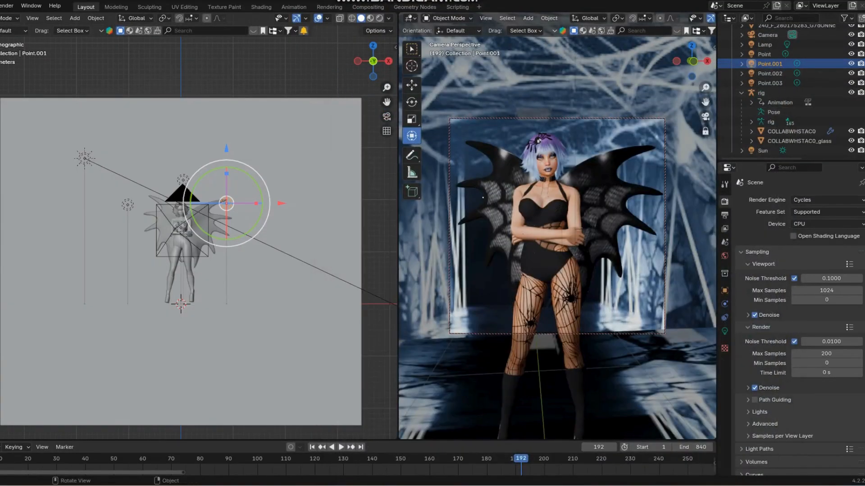